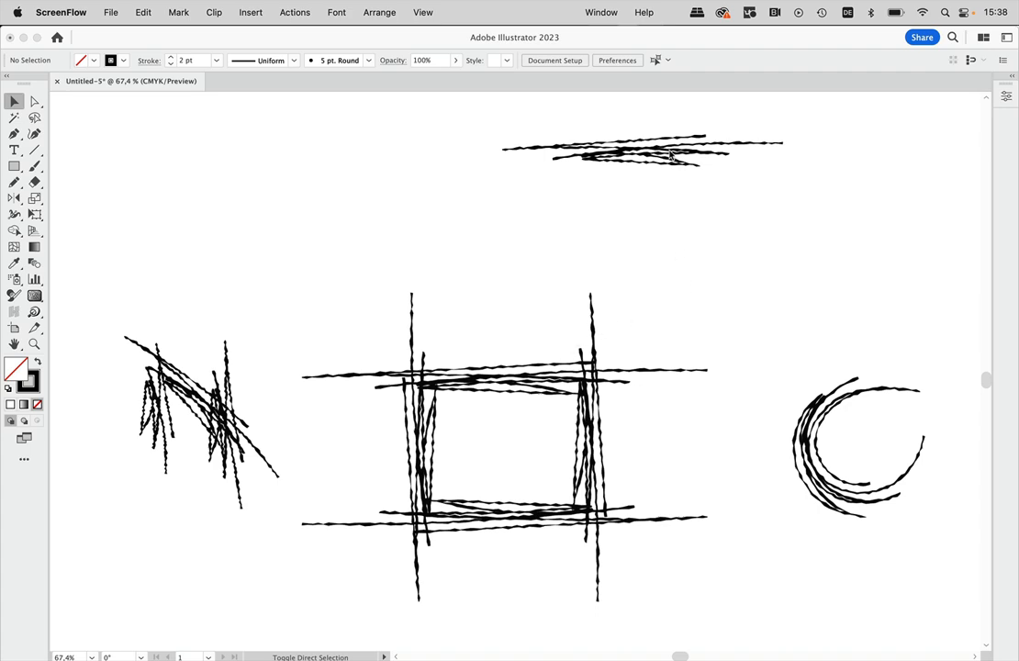
Select the horizontal scribble above the square and inspect its underlying path in outline view, then restore the preview
scroll(694, 210, "up", 3)
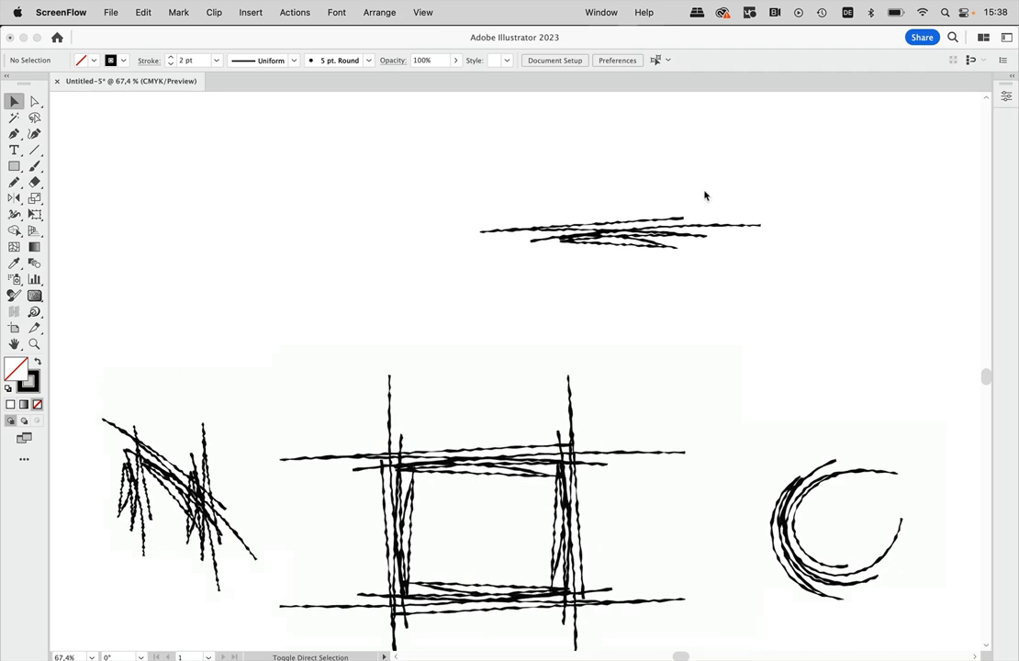
left_click(623, 262)
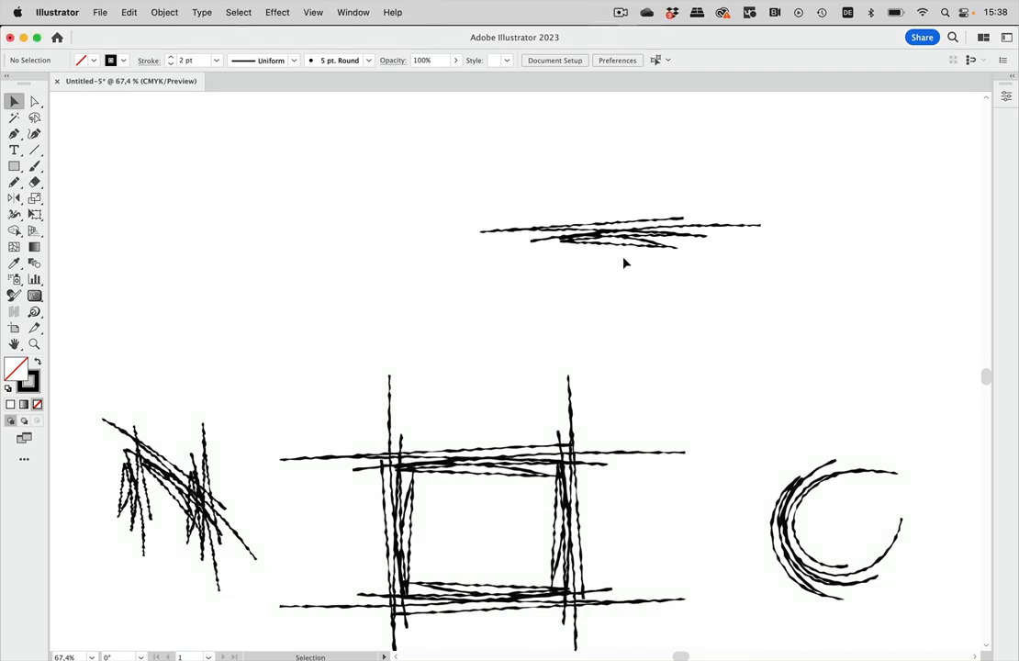
scroll(624, 262, "up", 6)
scroll(614, 269, "up", 3)
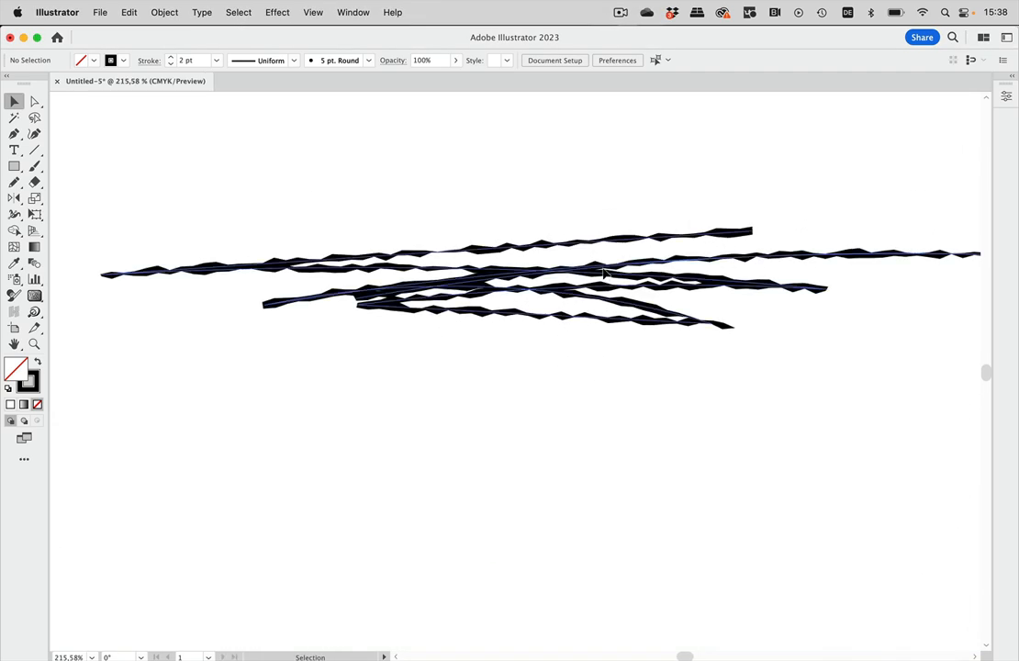
left_click(605, 274)
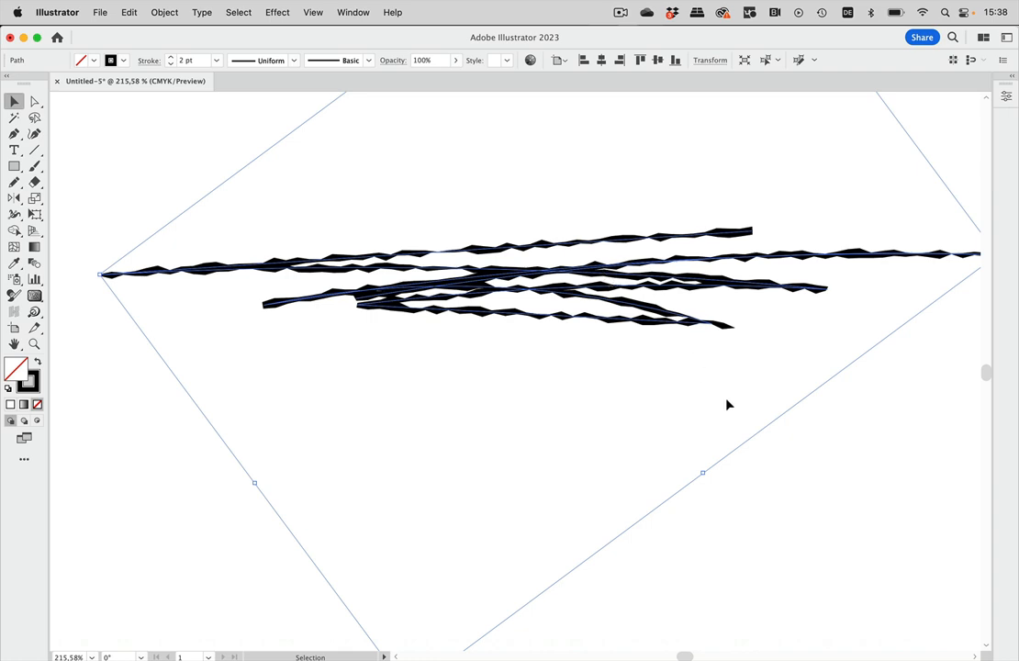
key("super+y")
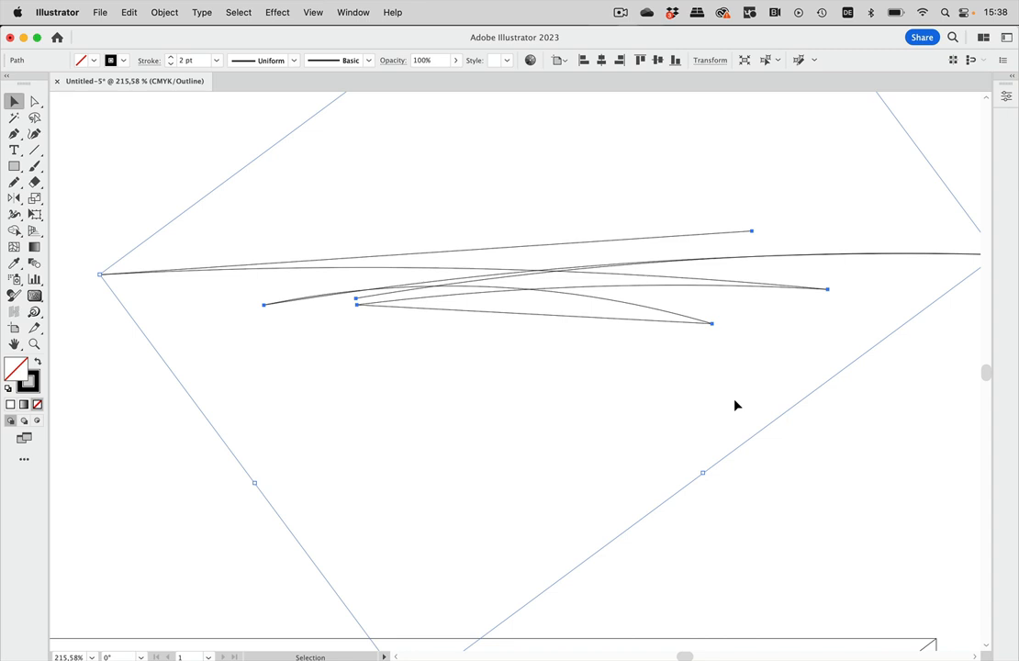
key("super+y")
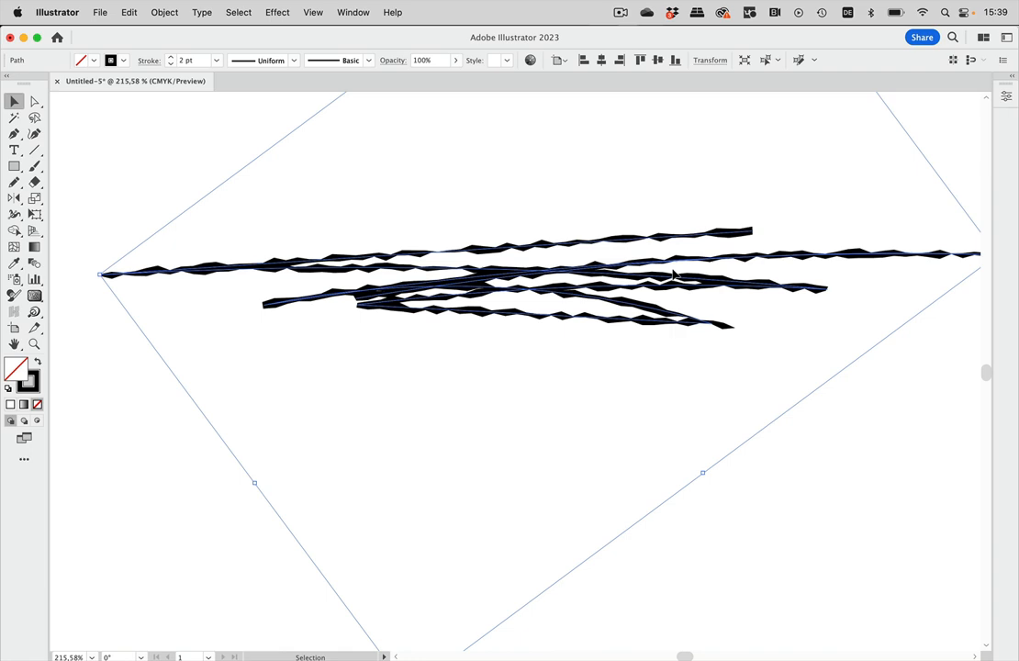
scroll(636, 258, "right", 1)
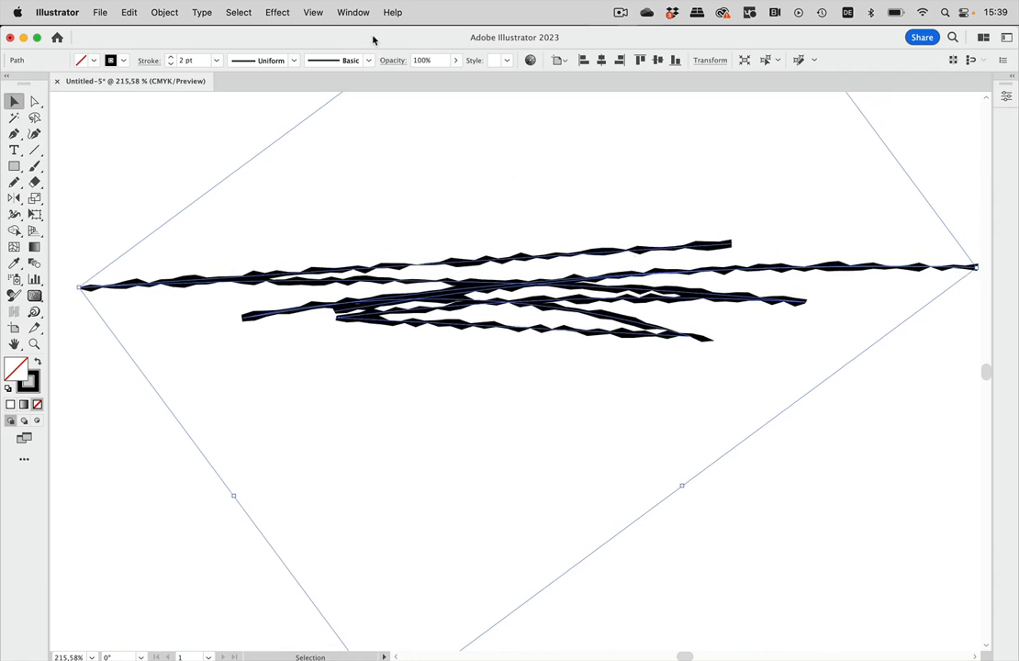
Inspect the Outline Stroke and Roughen effects in the selected scribble's appearance attributes
left_click(353, 12)
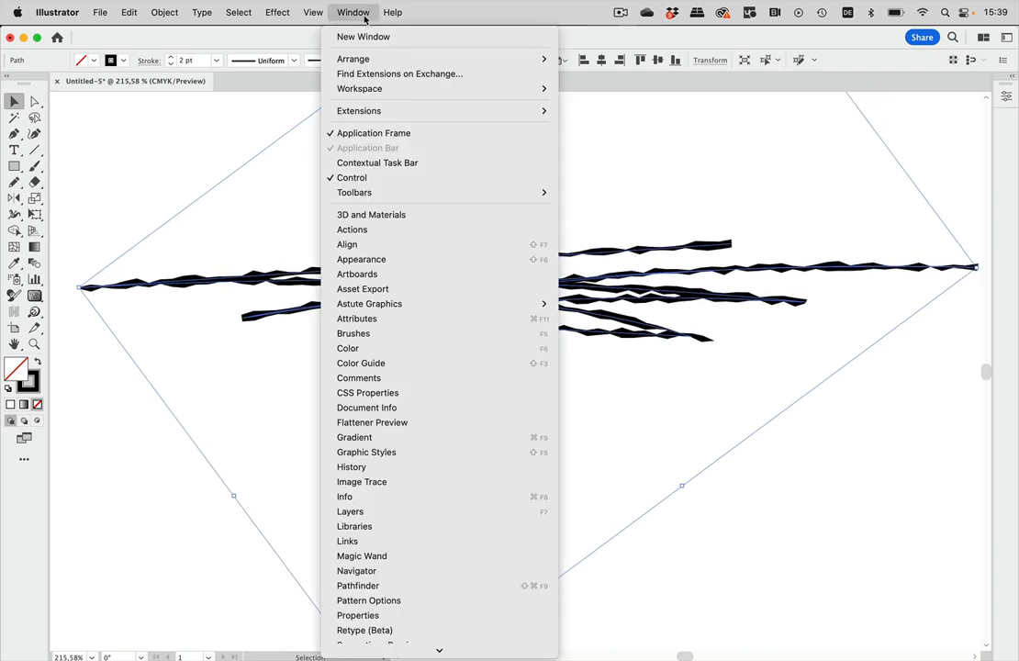
left_click(372, 258)
left_click_drag(875, 199, 568, 188)
left_click(616, 258)
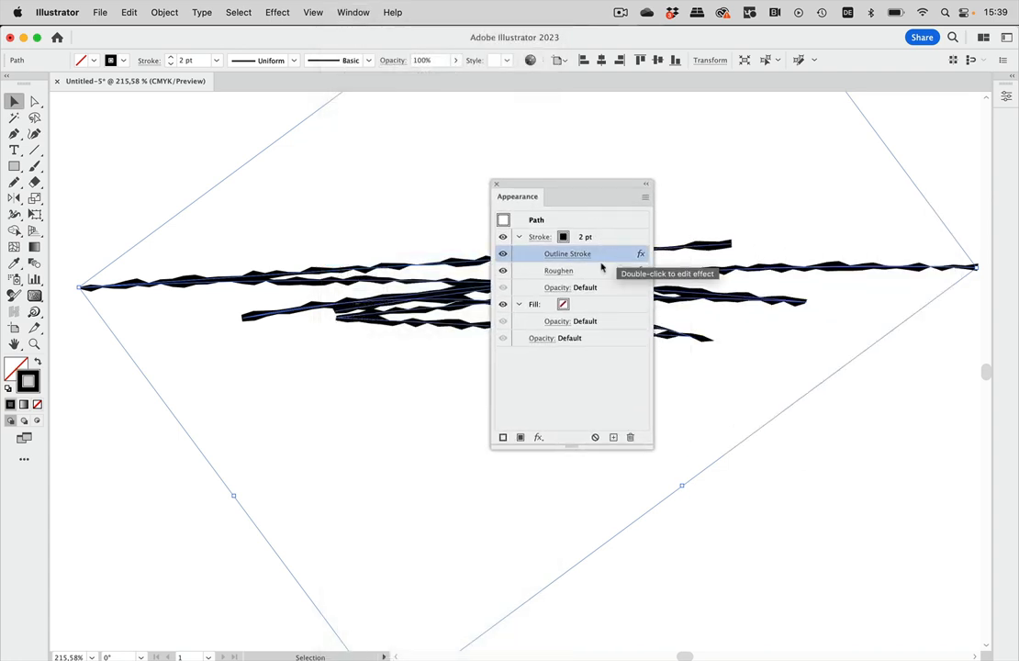
left_click(592, 274)
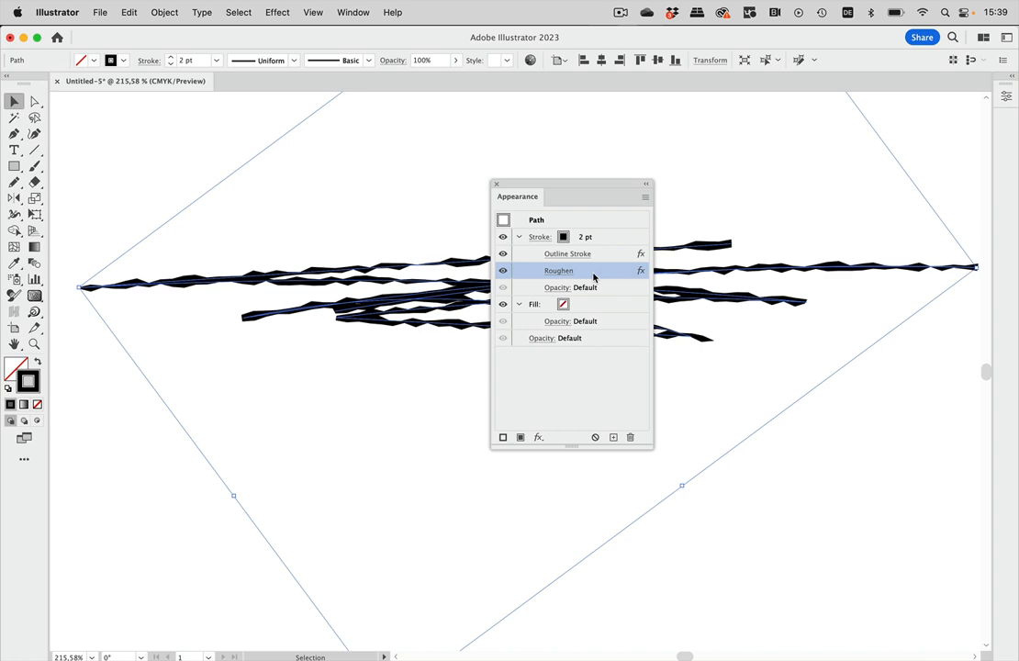
left_click(496, 185)
Hide the scribble's selection edges to view its rough stroke, and show them again
key("super+h")
scroll(521, 321, "down", 3)
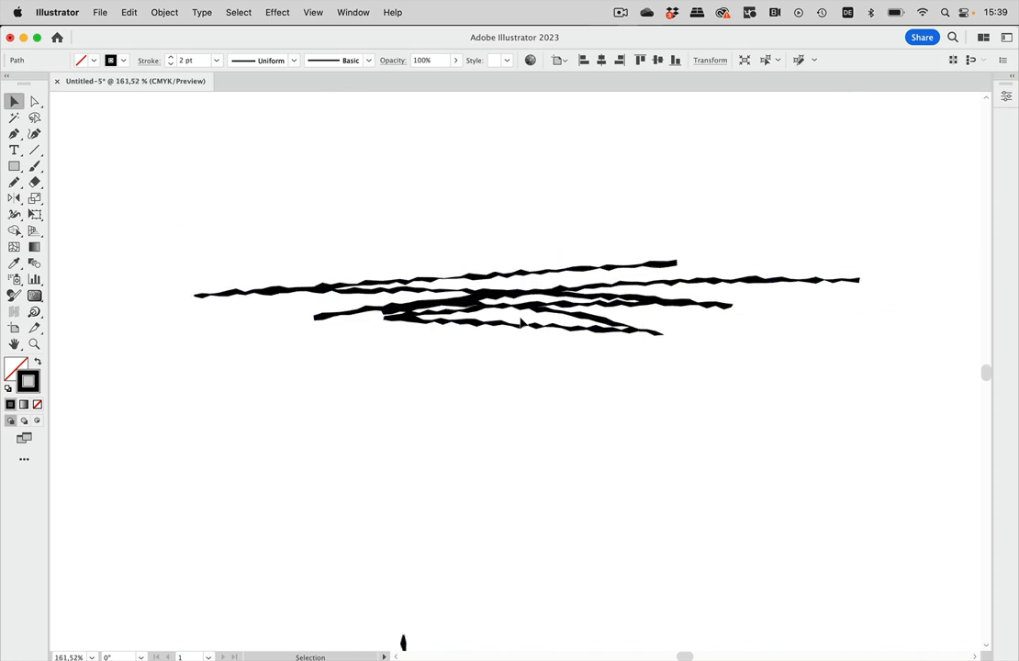
key("super+h")
scroll(520, 321, "down", 2)
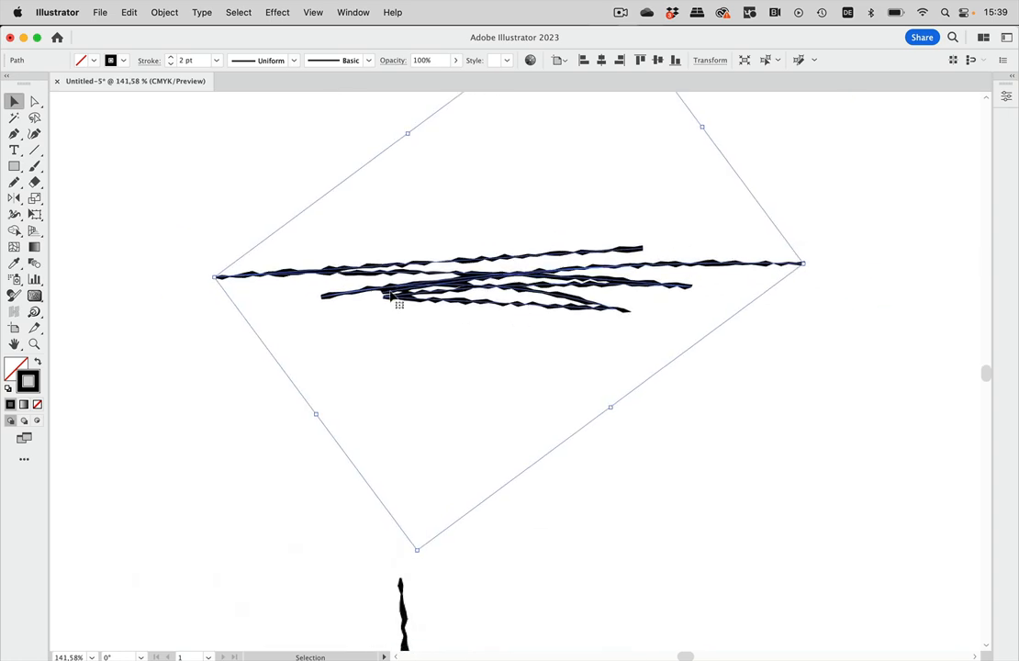
scroll(361, 287, "up", 3)
scroll(362, 286, "left", 1)
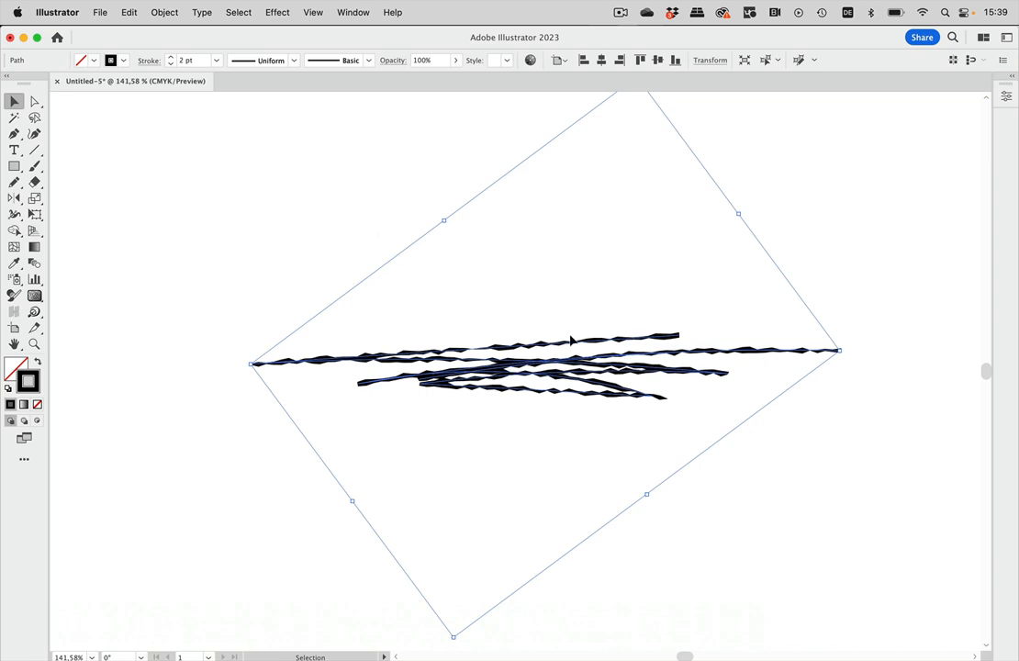
Draw a loose horizontal zigzag with the Pencil tool above the existing scribble, and delete it
scroll(496, 293, "down", 6)
left_click(10, 186)
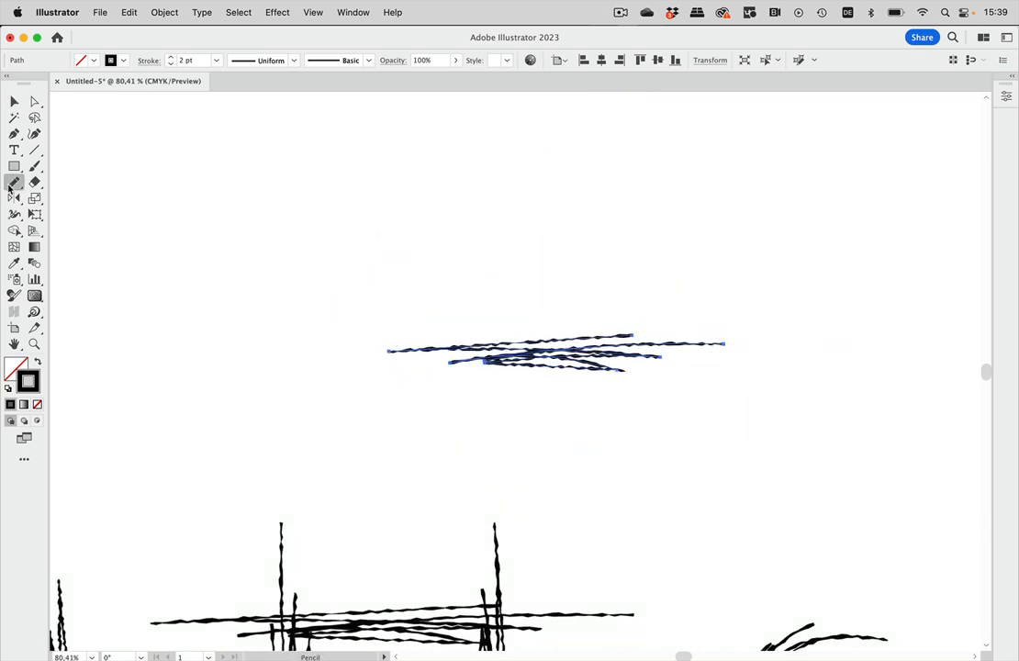
scroll(180, 163, "left", 1)
right_click(180, 163)
left_click(350, 161)
mouse_move(213, 176)
left_mouse_down()
mouse_move(452, 186)
mouse_move(393, 230)
mouse_move(339, 186)
mouse_move(418, 168)
left_mouse_up()
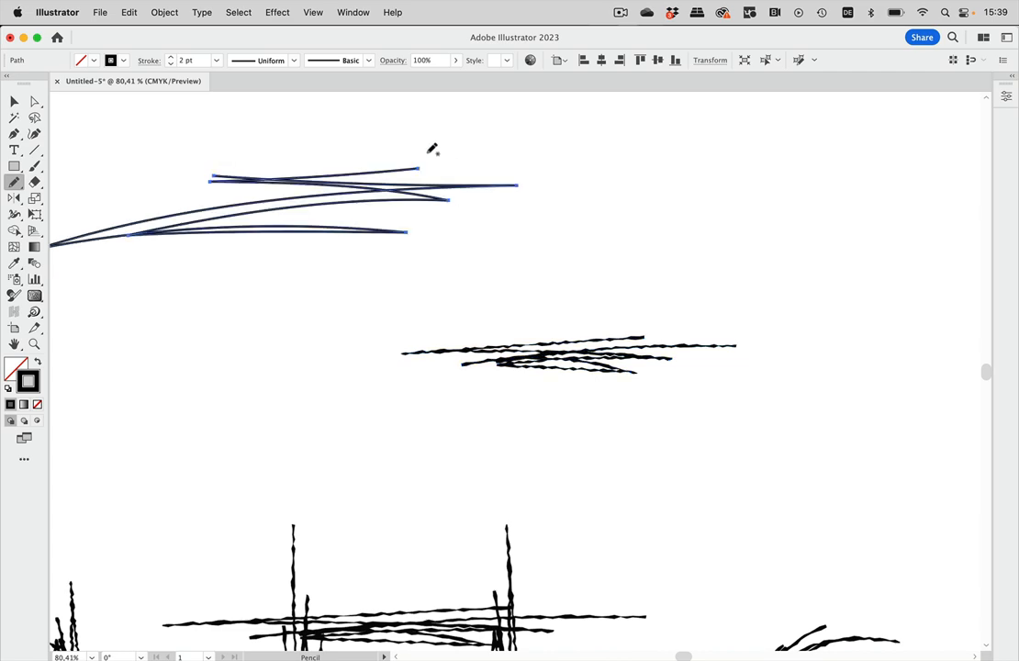
left_click(14, 101)
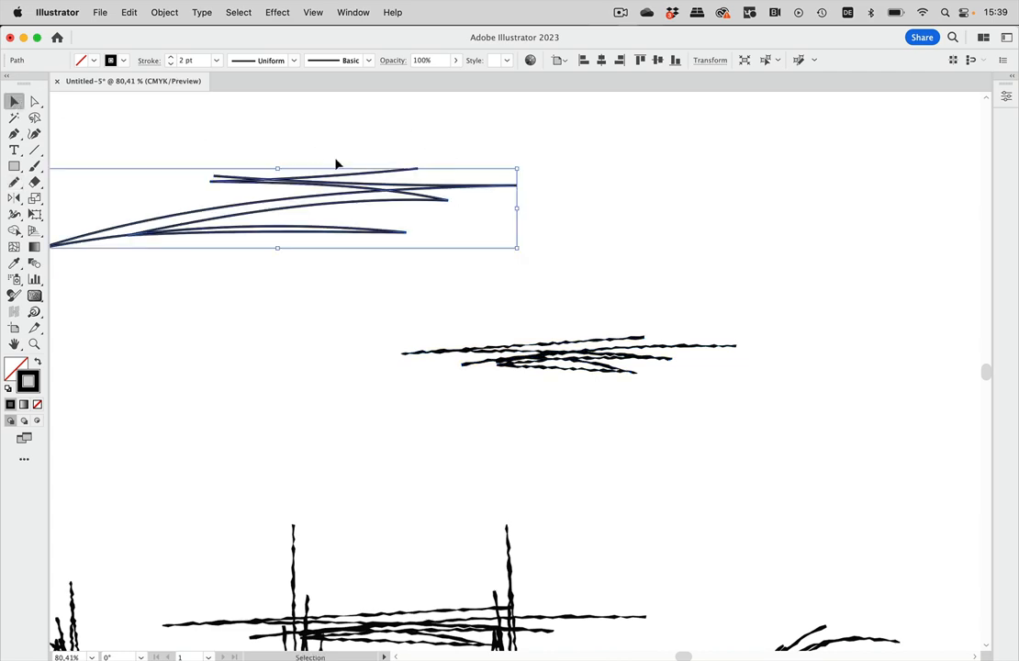
key("Delete")
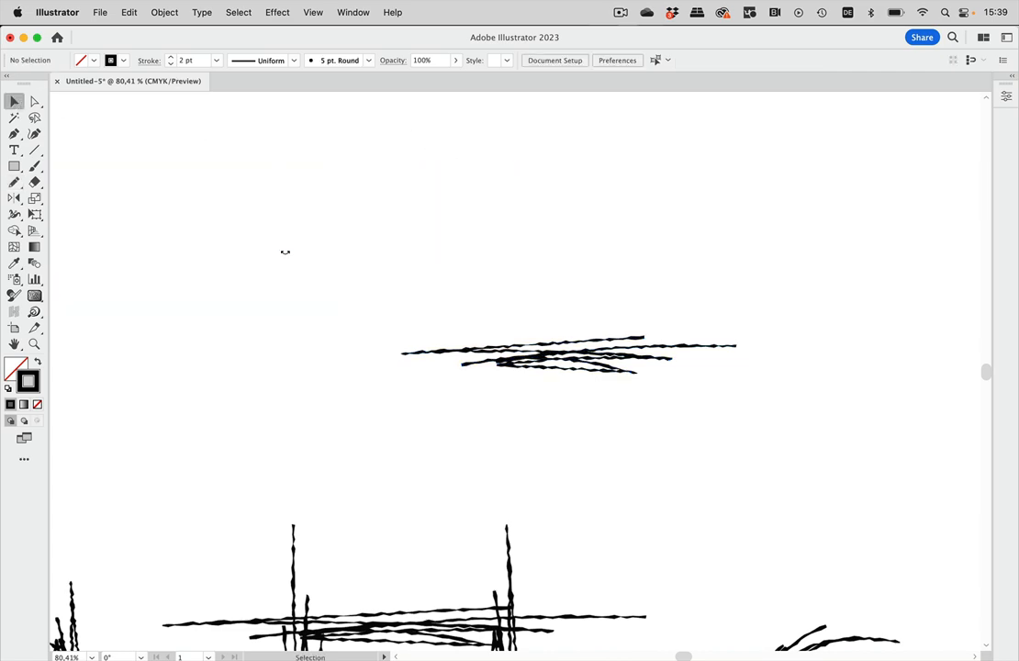
Examine the scribbled N, square and circular arc alongside the original horizontal scribble
scroll(284, 251, "down", 5)
scroll(285, 252, "left", 2)
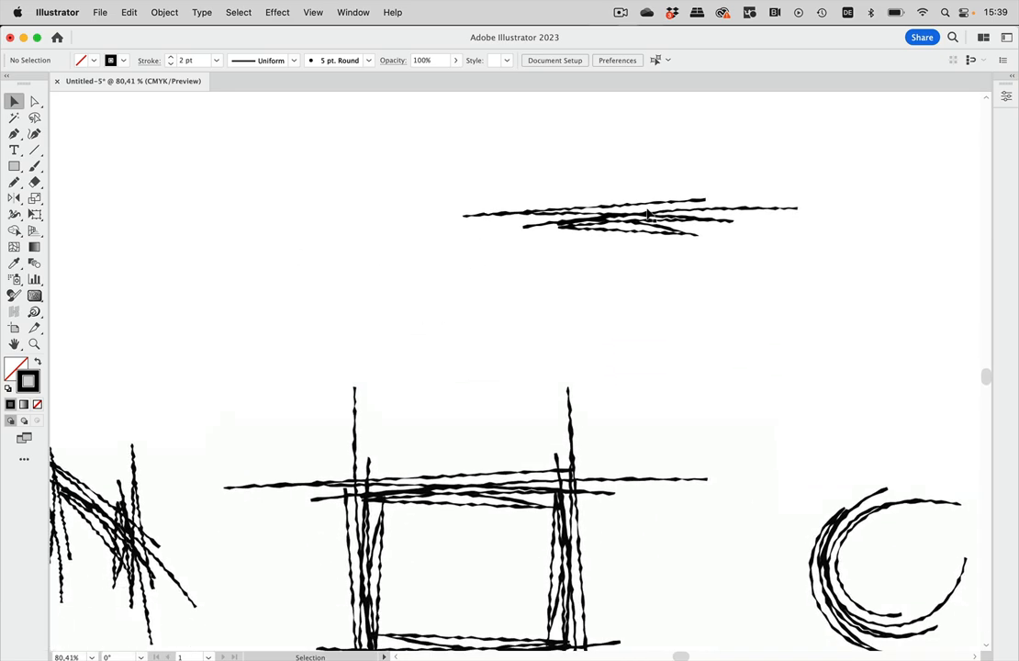
scroll(648, 213, "down", 4)
scroll(648, 214, "left", 3)
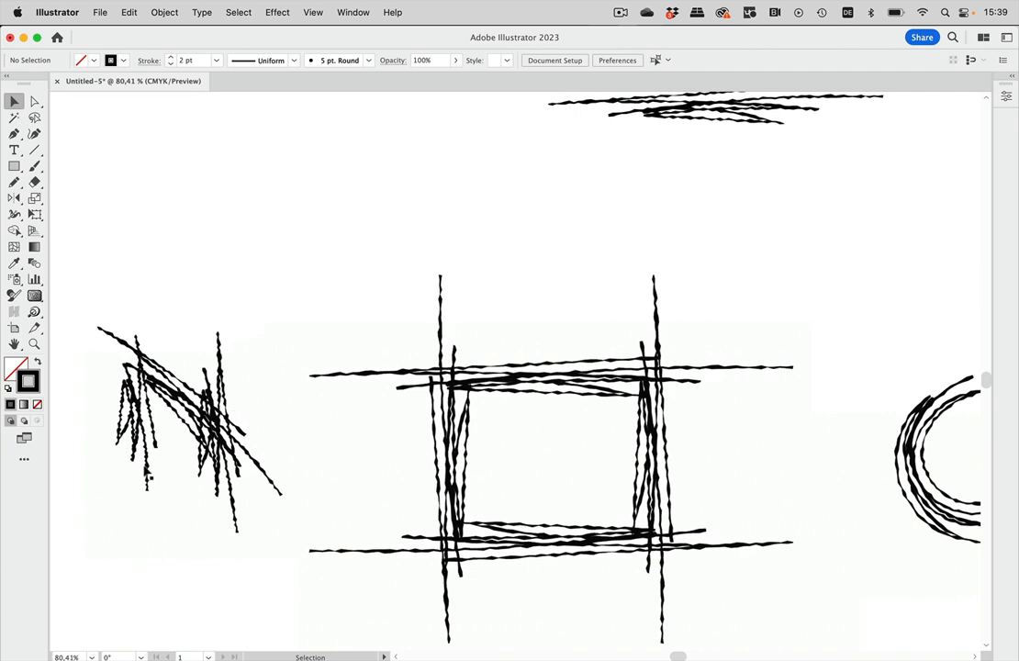
scroll(774, 425, "up", 3)
scroll(775, 425, "right", 4)
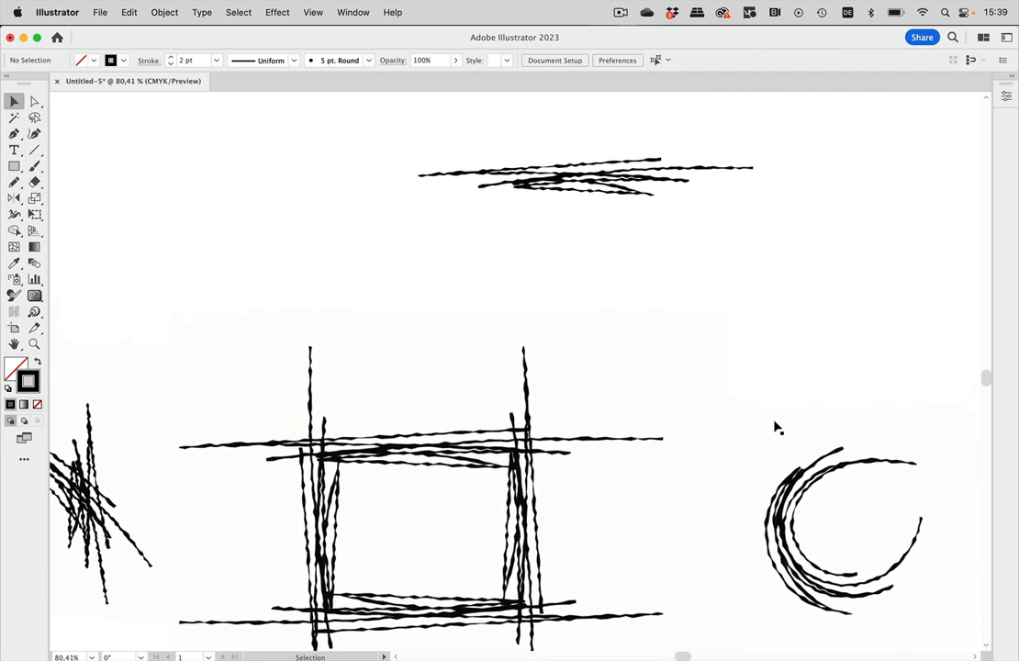
scroll(550, 523, "down", 1)
scroll(551, 523, "left", 1)
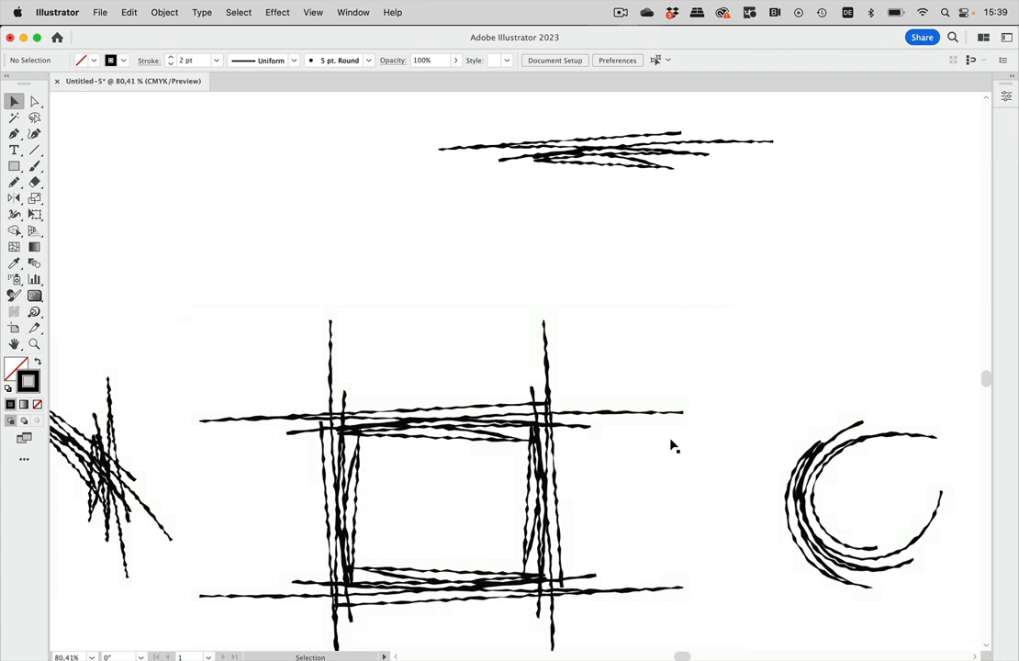
Move the horizontal scribble into the empty area above and beside the square, and display the document's brushes
left_click_drag(613, 152, 283, 189)
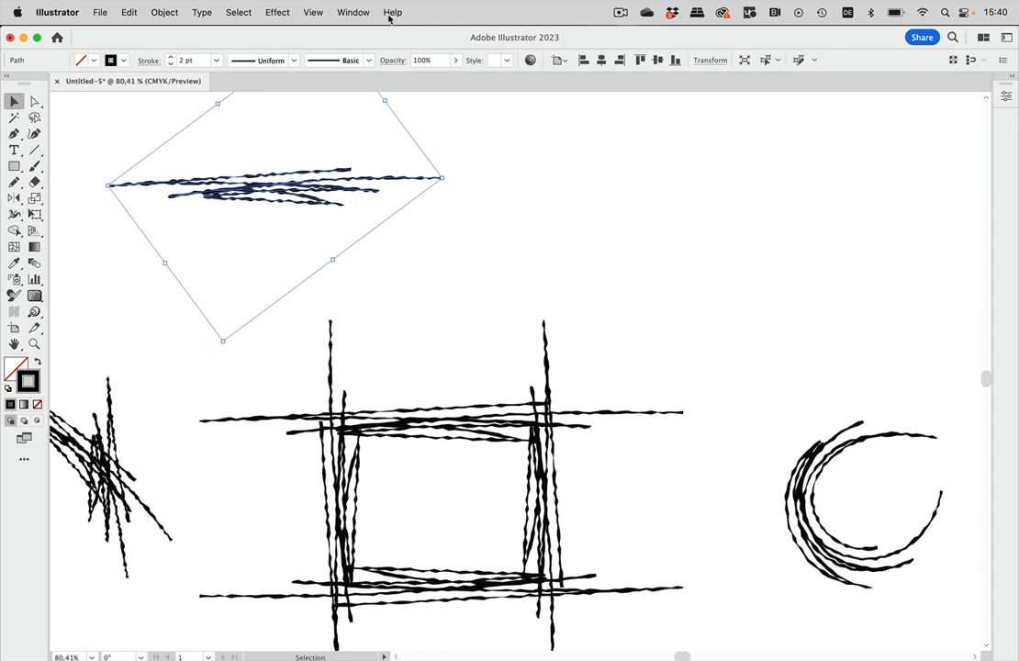
left_click(339, 12)
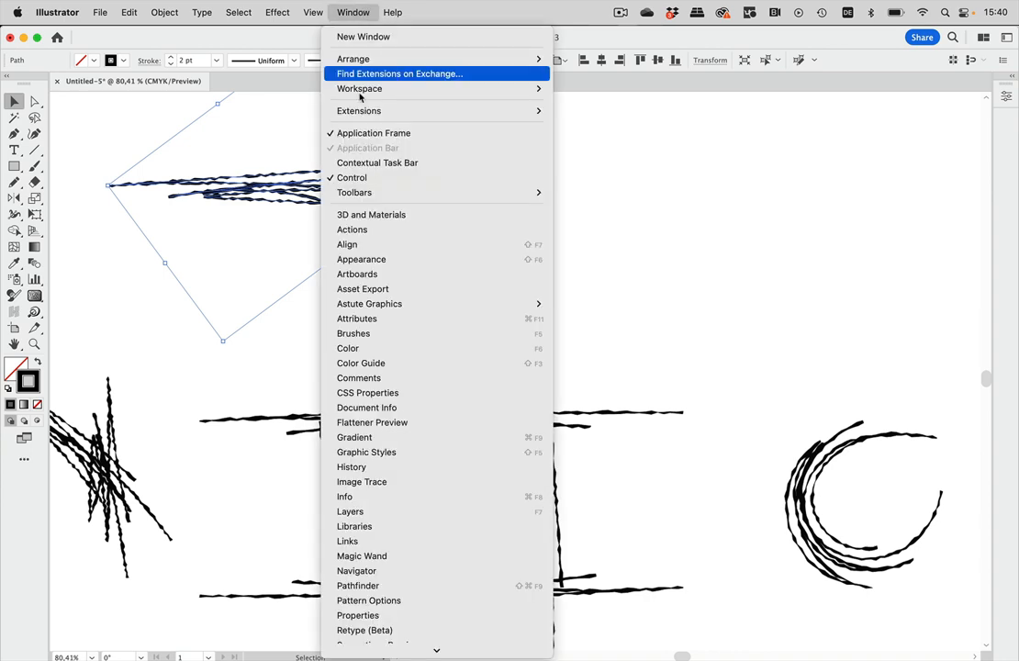
left_click(340, 333)
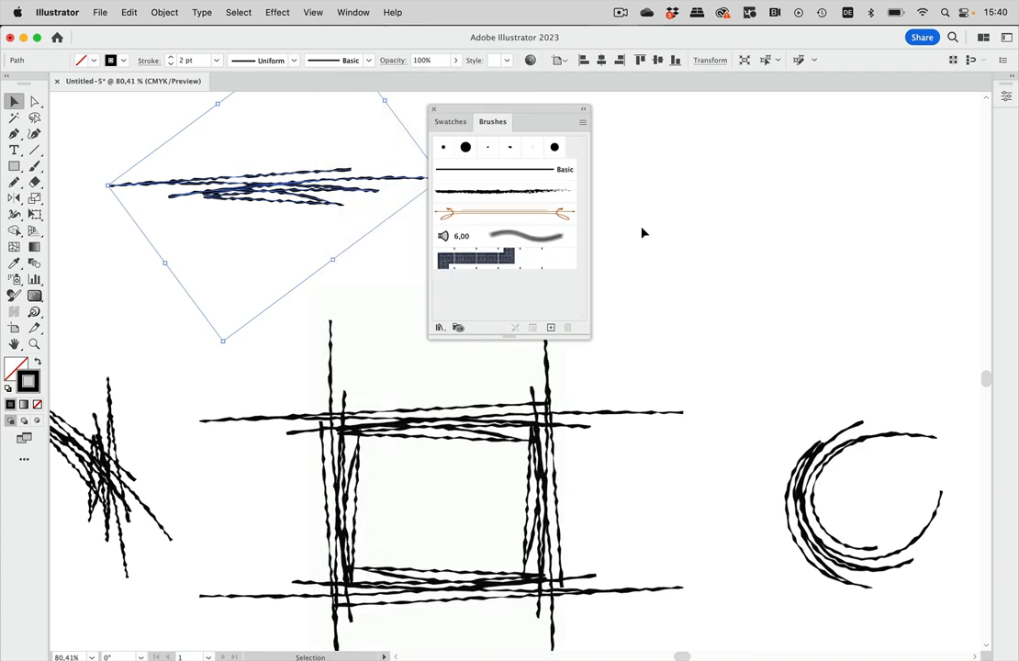
left_click_drag(548, 107, 754, 119)
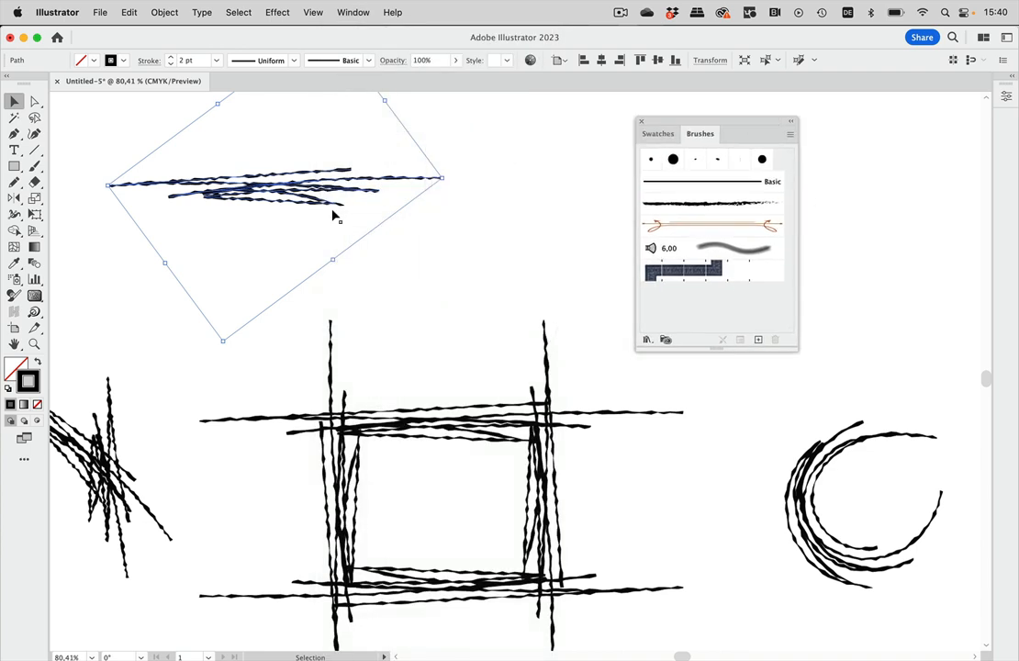
Create an Art Brush from the horizontal scribble with the colorization method set to Tints
left_click(521, 237)
left_click_drag(384, 194, 723, 315)
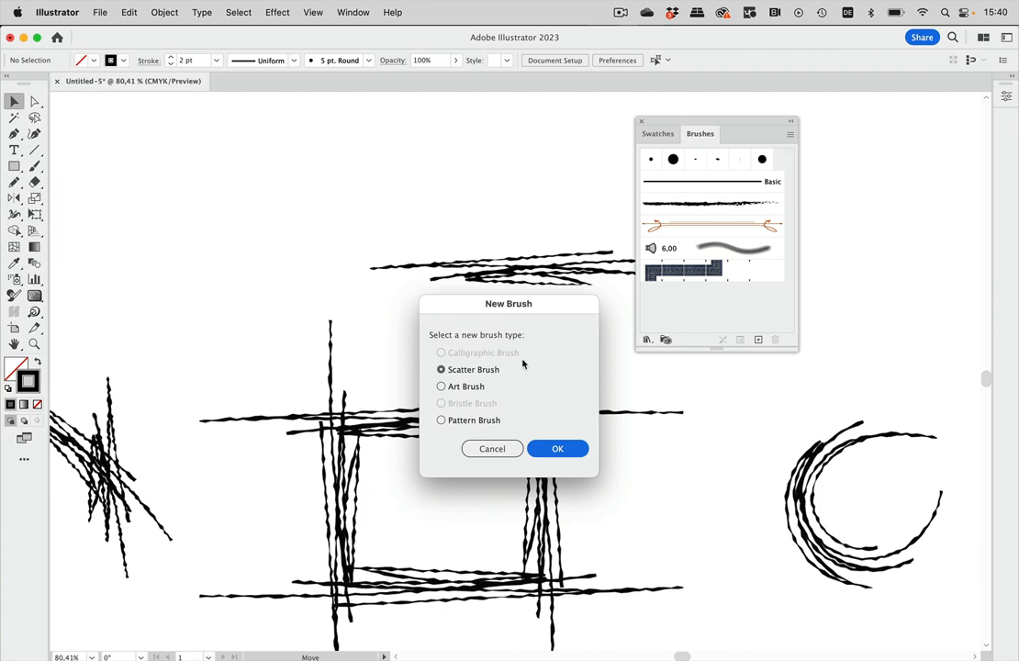
left_click(467, 390)
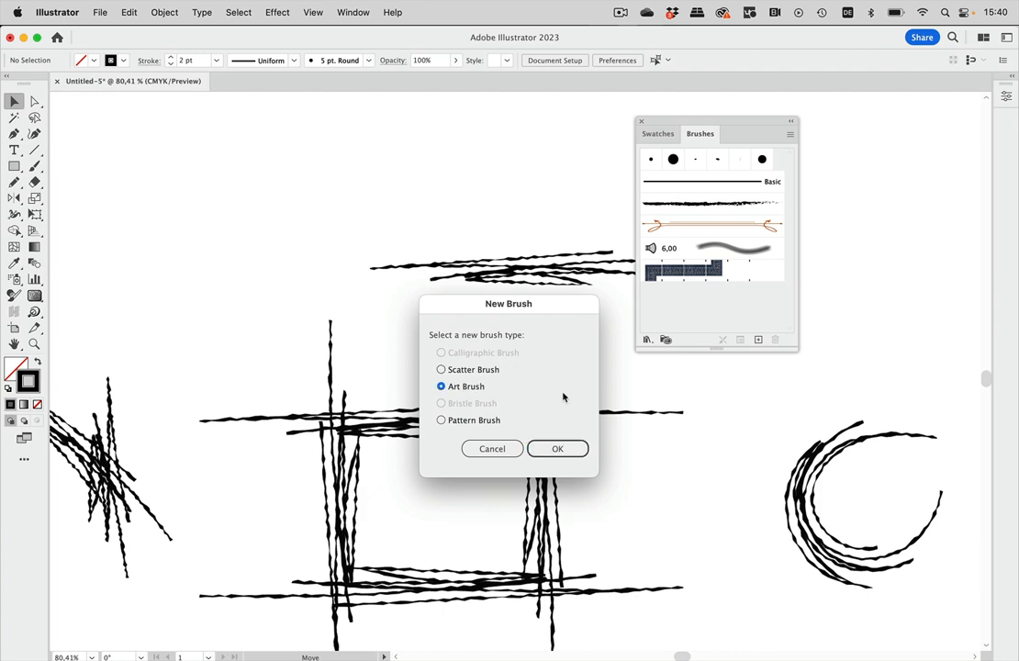
left_click(562, 447)
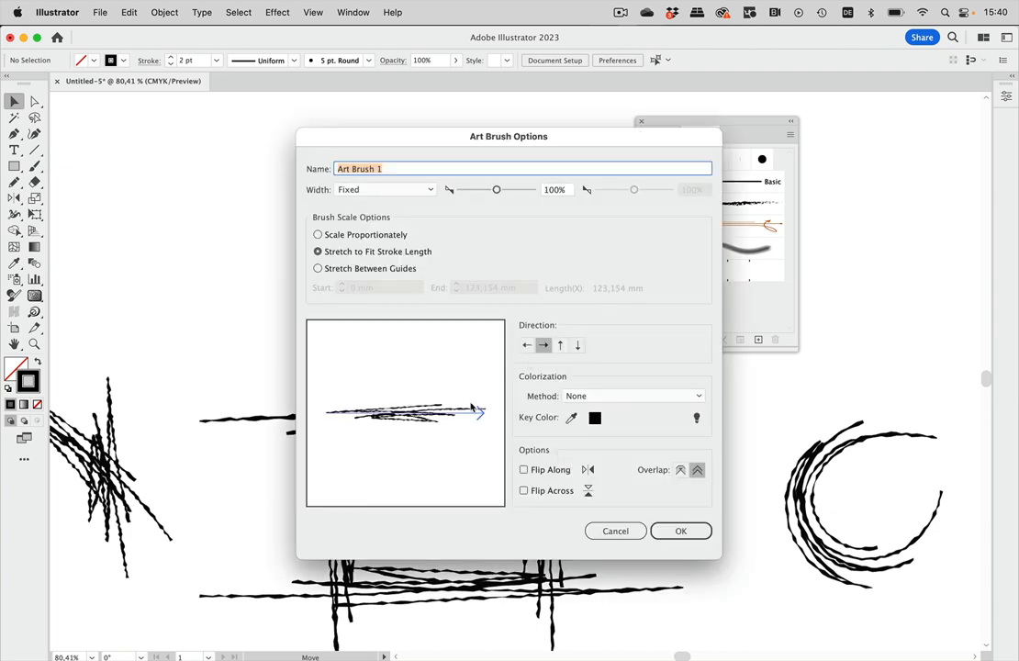
left_click(605, 395)
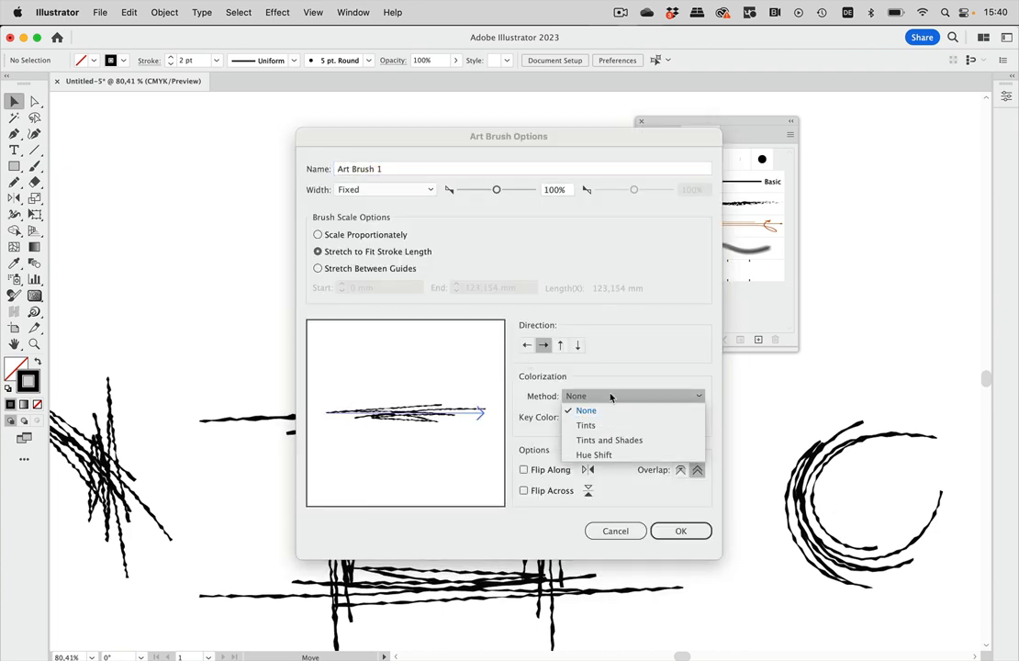
left_click(586, 425)
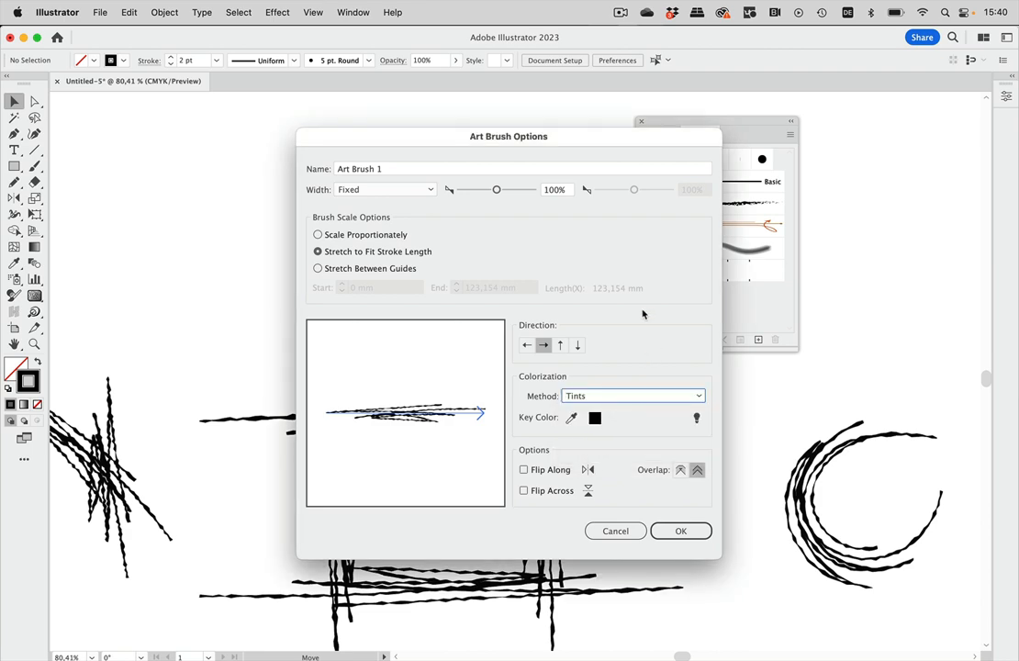
left_click(680, 530)
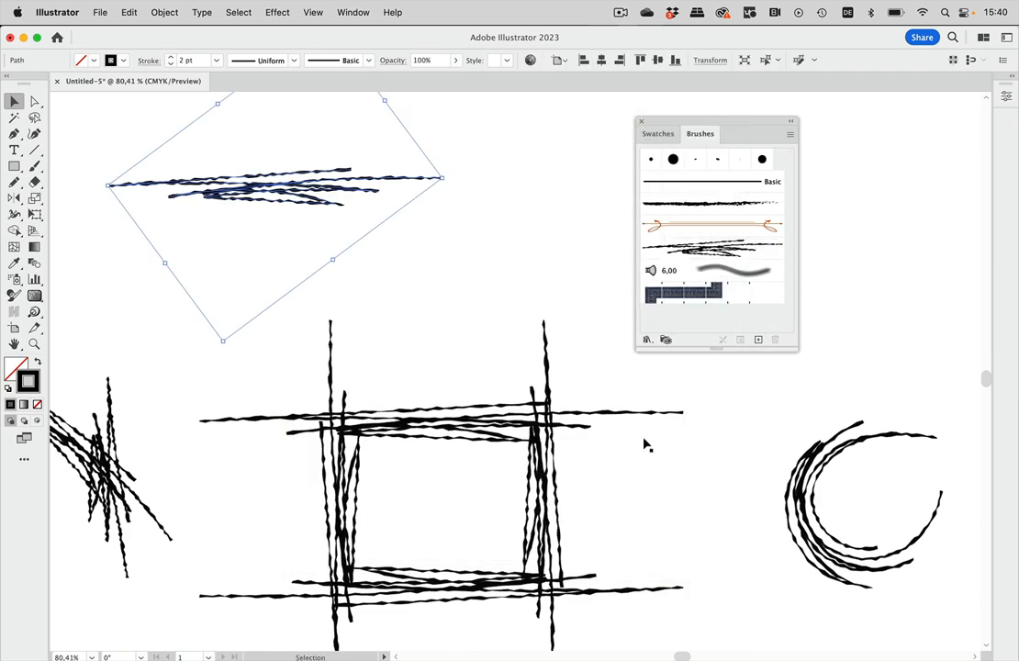
Draw a short, nearly vertical line in an empty area and apply the new scribble art brush to it
scroll(554, 274, "up", 10)
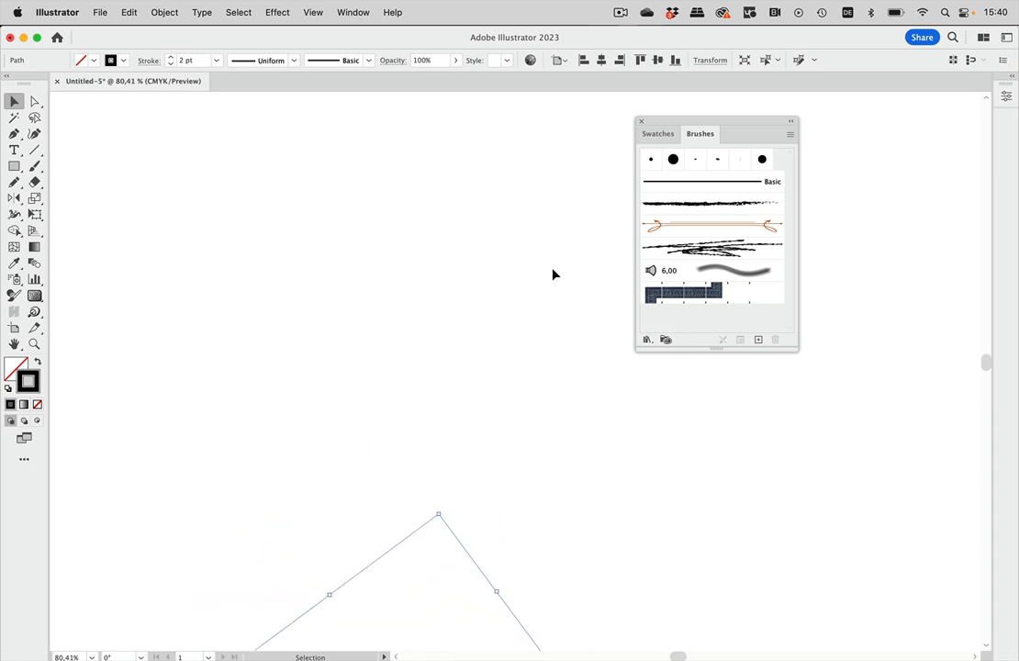
left_click(34, 150)
left_click_drag(200, 377, 210, 233)
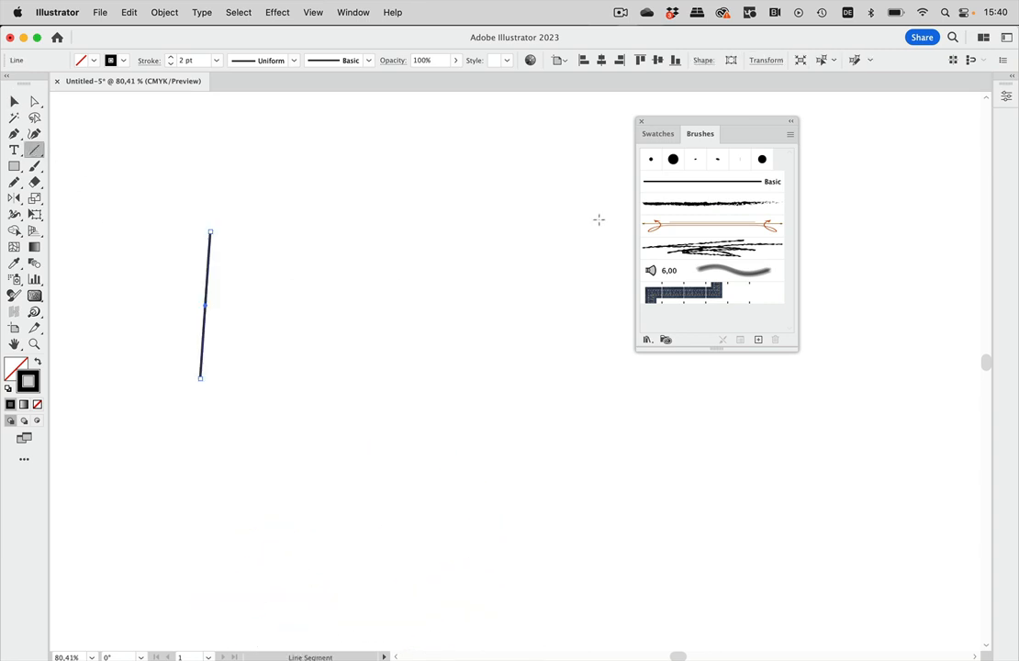
left_click(712, 248)
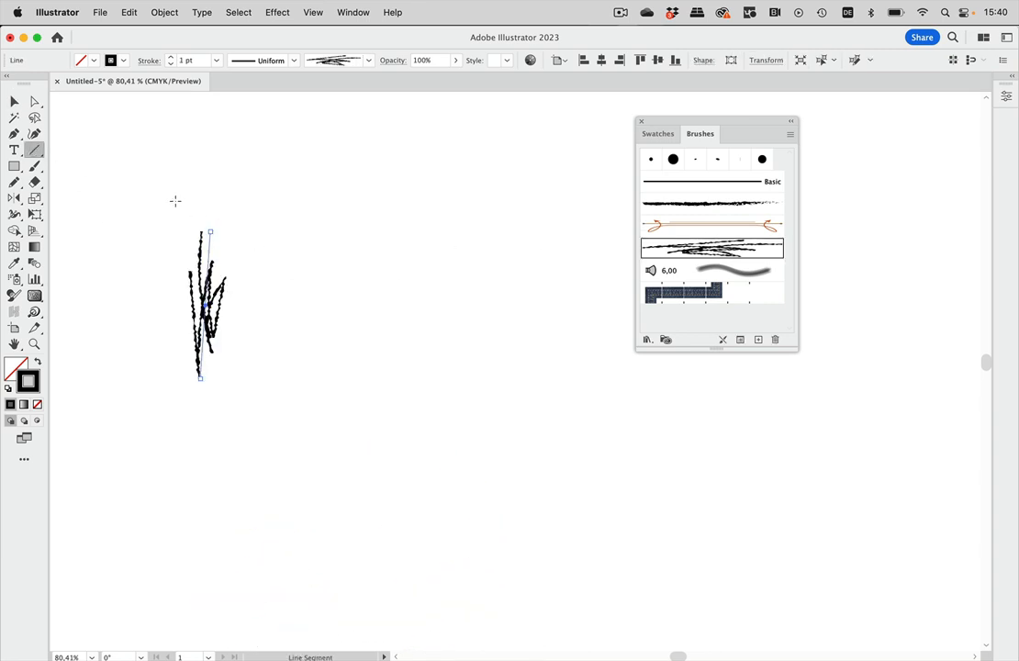
Draw the N's long diagonal line, running down to the right past the vertical stroke, and apply the scribble art brush to it
left_click_drag(173, 201, 335, 410)
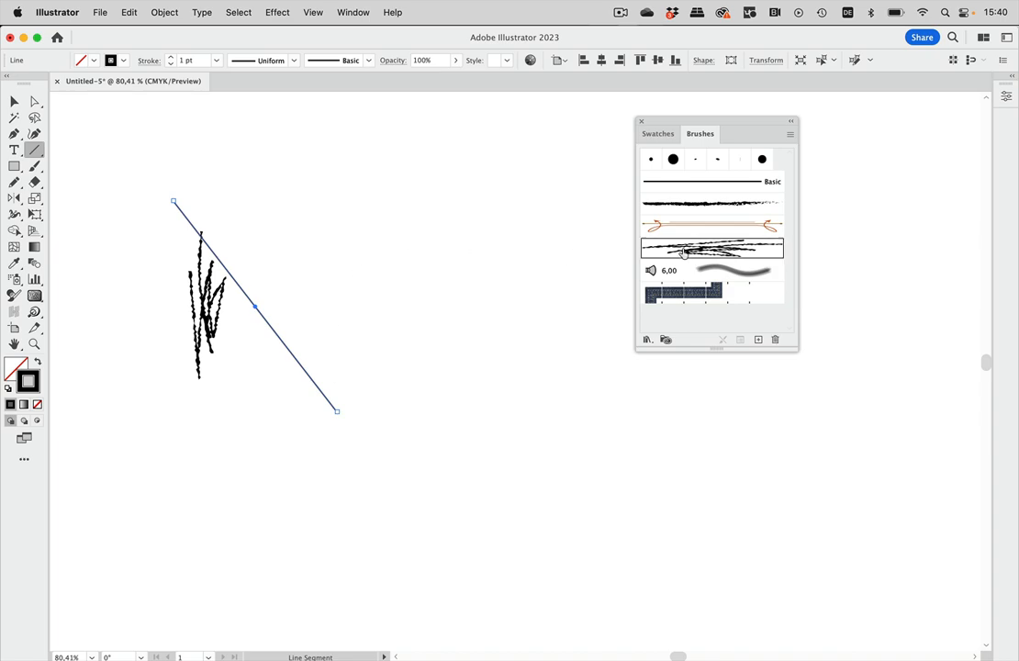
left_click(712, 248)
Make new artwork keep the current brush appearance and draw the N's slanted right stroke, leaving it deselected
left_click(350, 13)
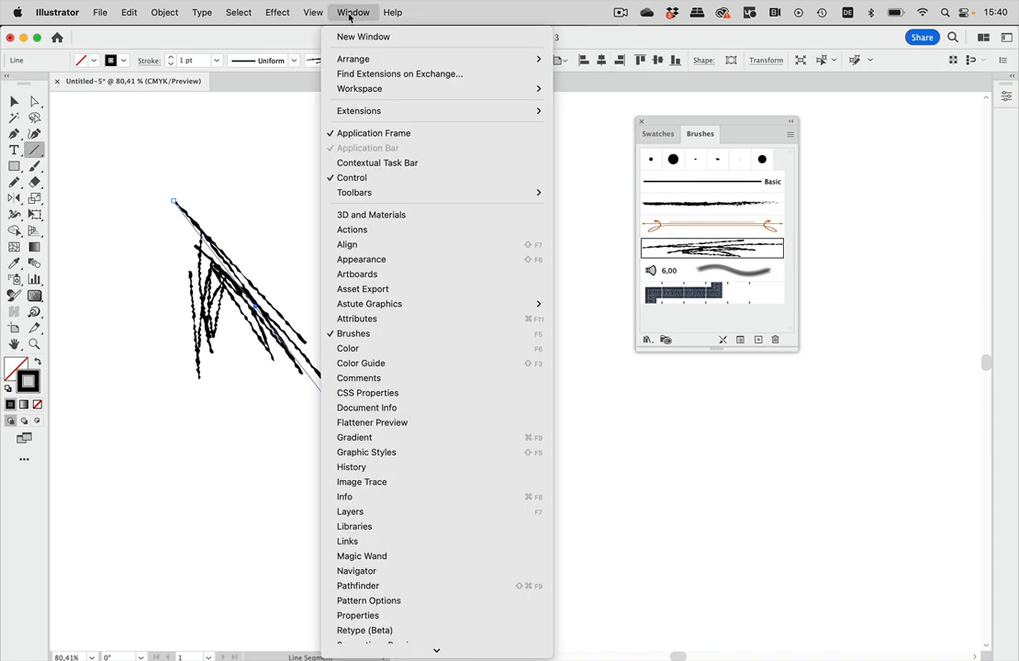
left_click(393, 261)
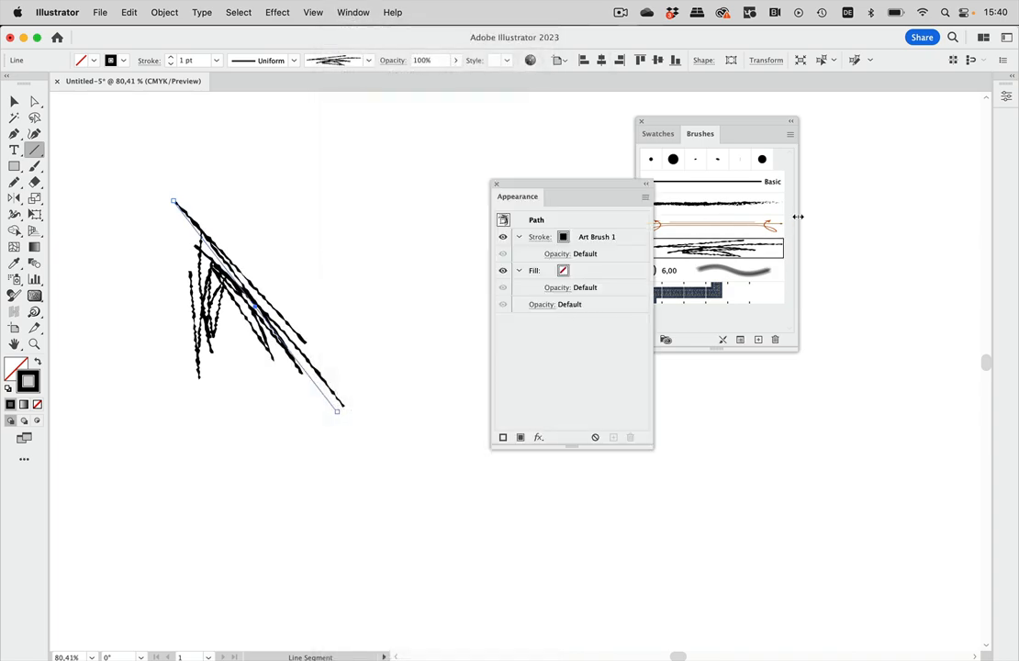
left_click(645, 196)
left_click(757, 302)
left_click(496, 185)
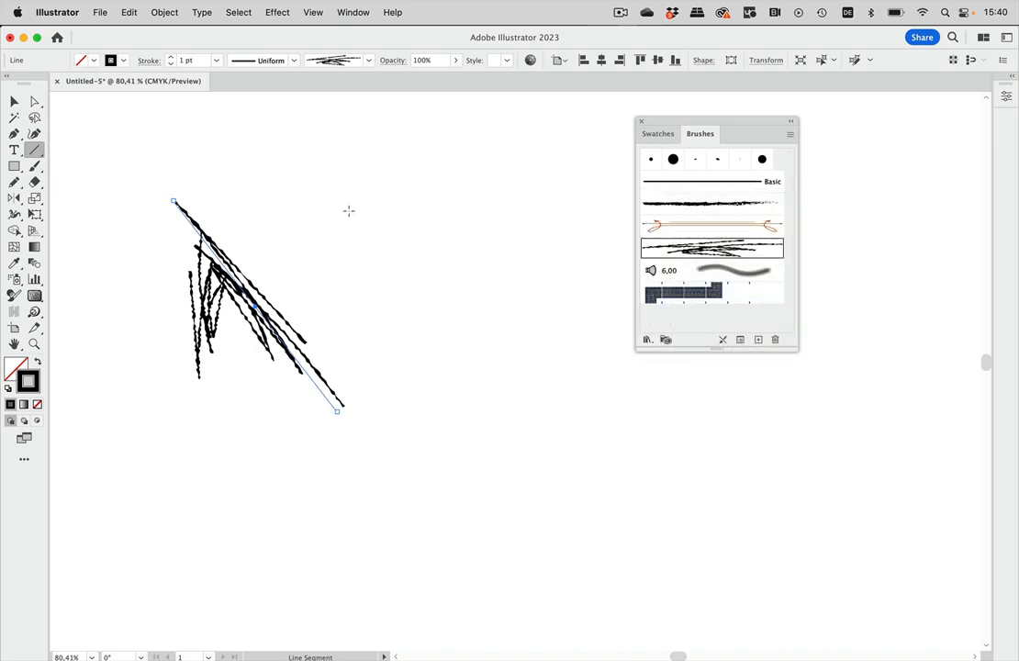
mouse_move(342, 195)
left_mouse_down()
mouse_move(307, 301)
mouse_move(283, 438)
left_mouse_up()
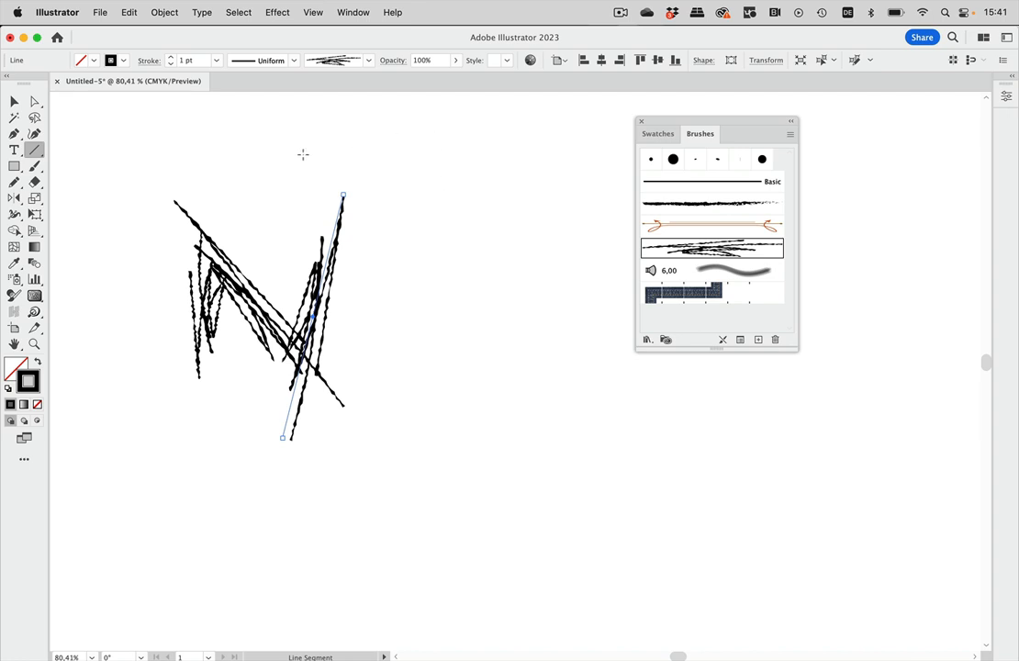
left_click(14, 101)
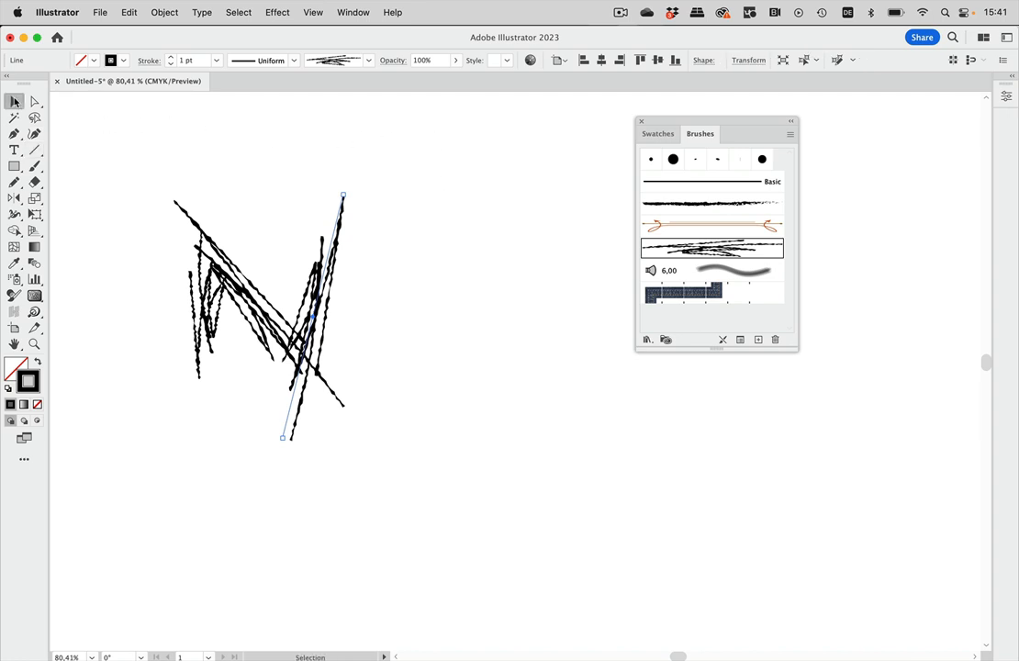
left_click(334, 181)
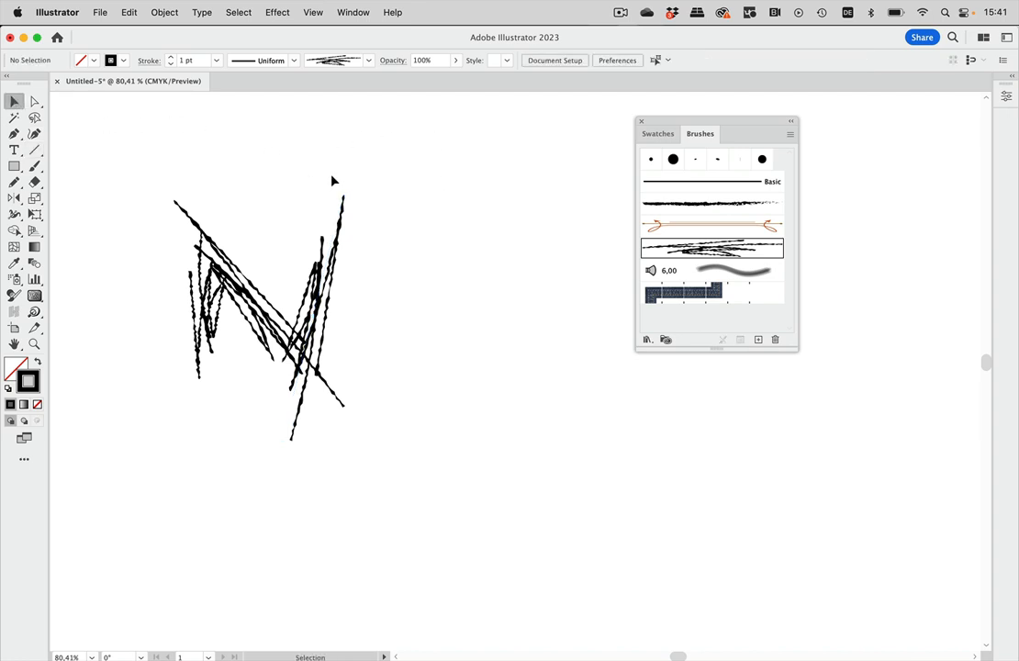
Recolor the stroke of the N's slanted right line to orange-red
left_click(284, 242)
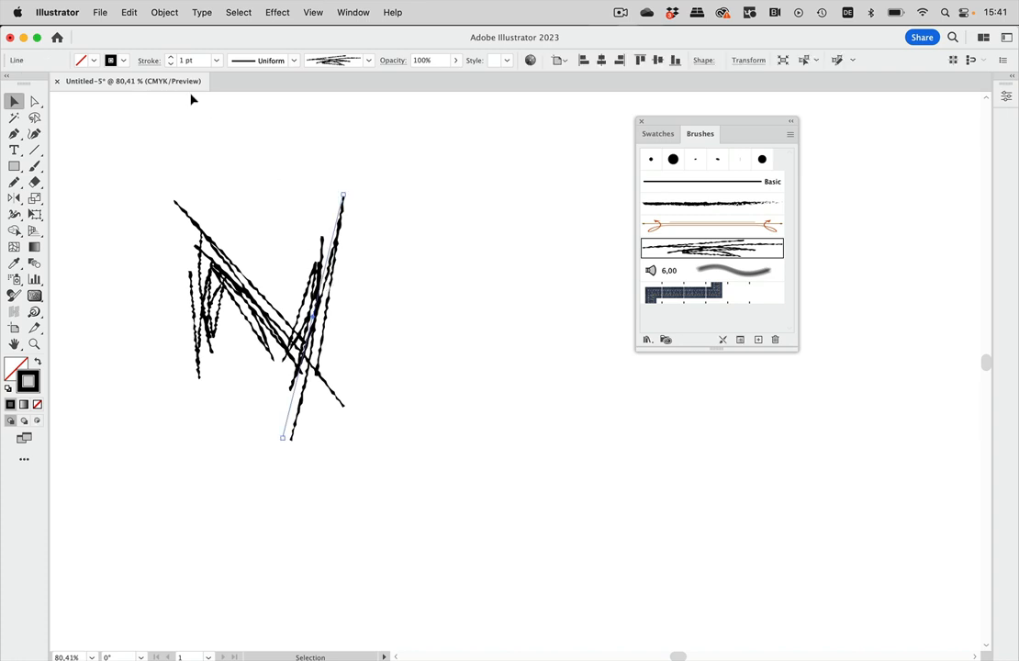
left_click(123, 60)
left_click(108, 101)
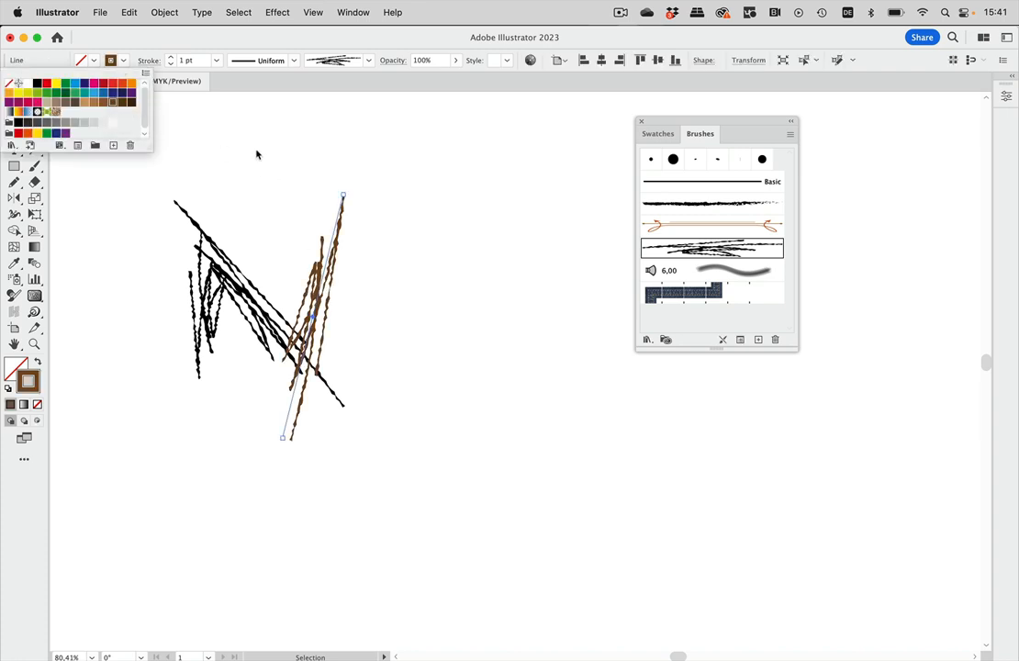
left_click(122, 84)
left_click(346, 160)
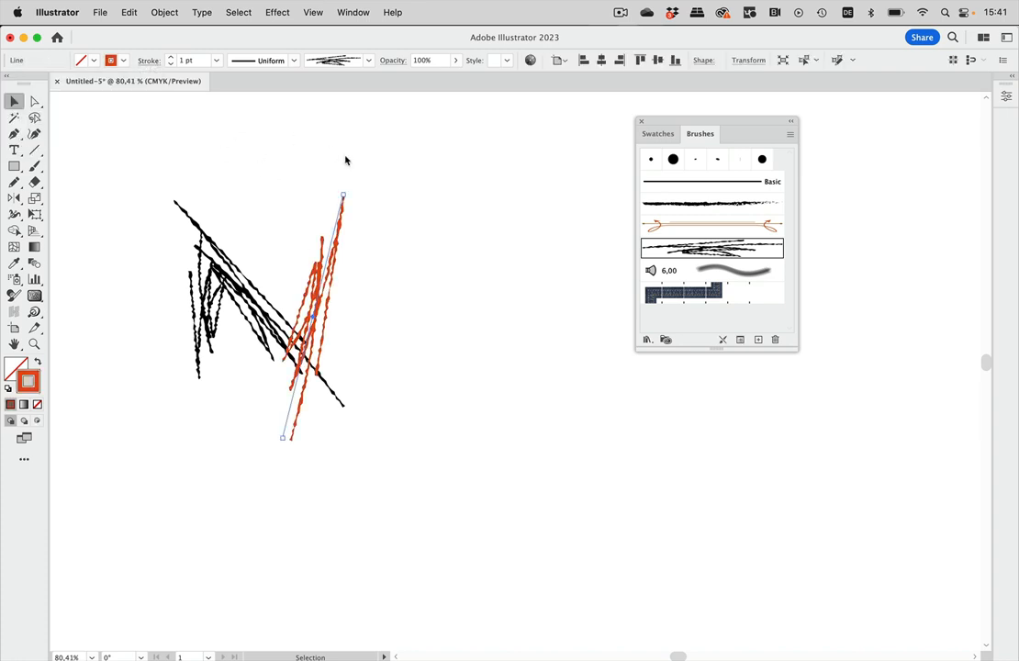
left_click(376, 184)
Examine how the strokes overlap at the corners of the existing black scribbled square
scroll(377, 184, "down", 12)
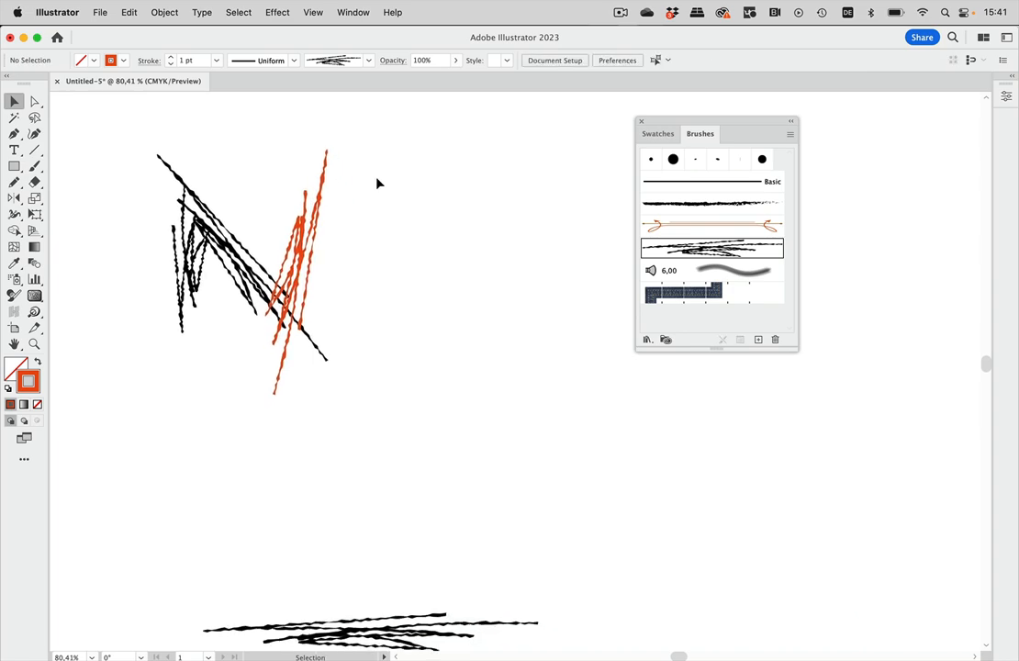
scroll(376, 184, "down", 5)
scroll(376, 184, "right", 3)
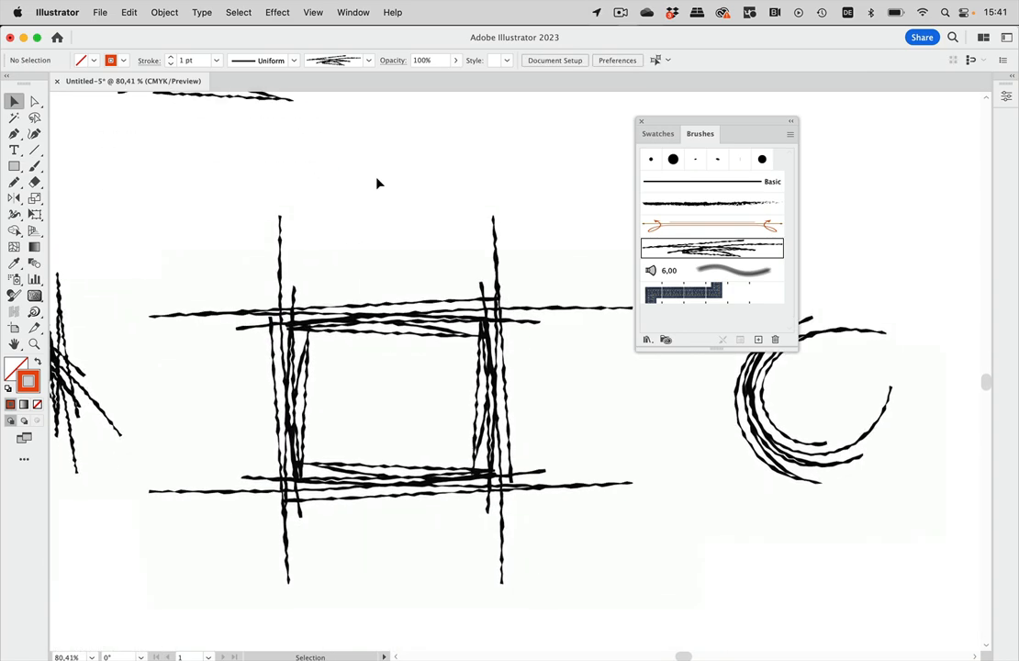
left_click(428, 292)
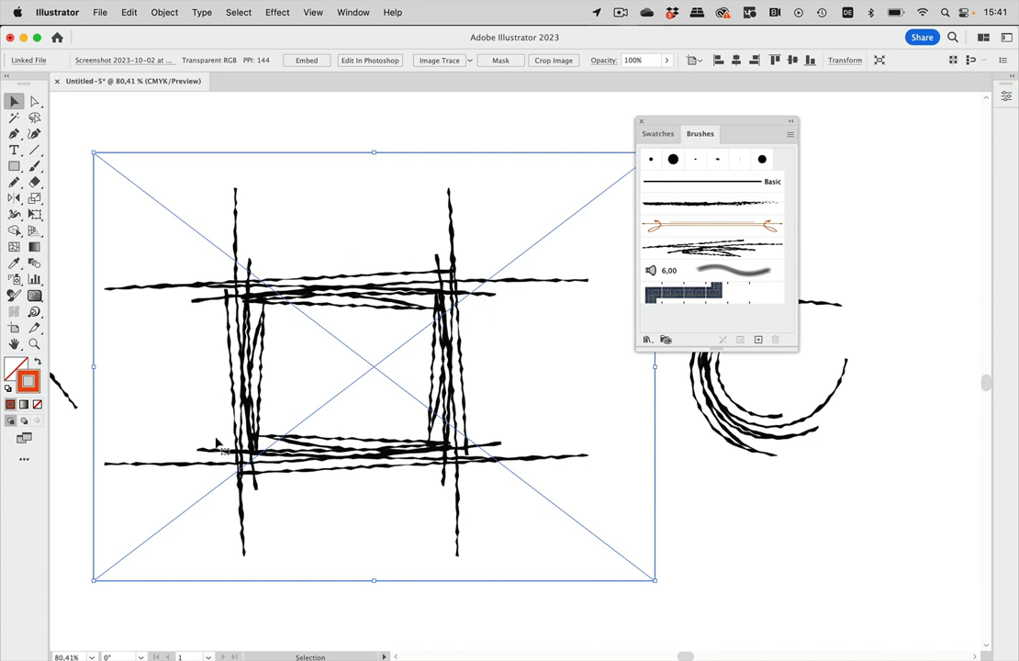
left_click(398, 142)
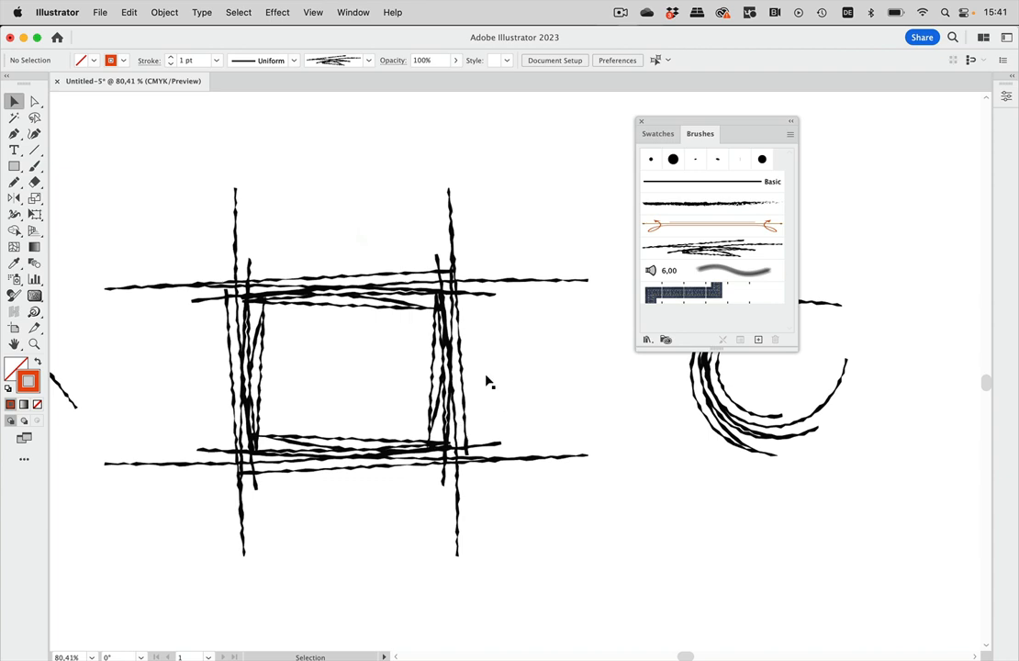
Draw a small square in the empty area above the black scribbled square and apply the scribble art brush to it
scroll(486, 381, "up", 1)
scroll(487, 381, "up", 3)
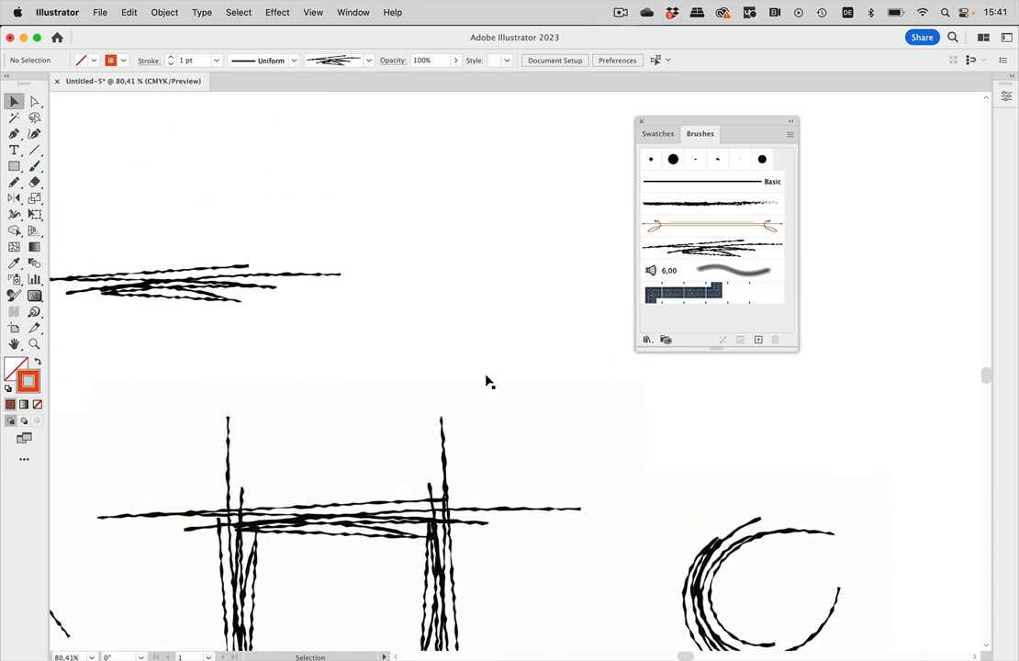
left_click(14, 166)
left_click_drag(363, 134, 464, 238)
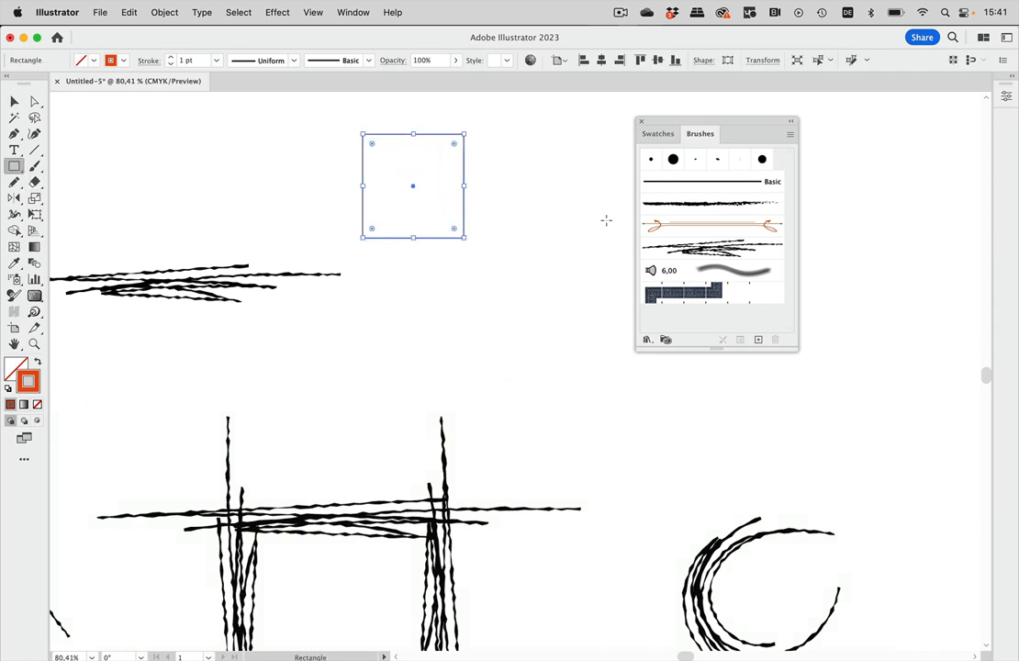
left_click(665, 246)
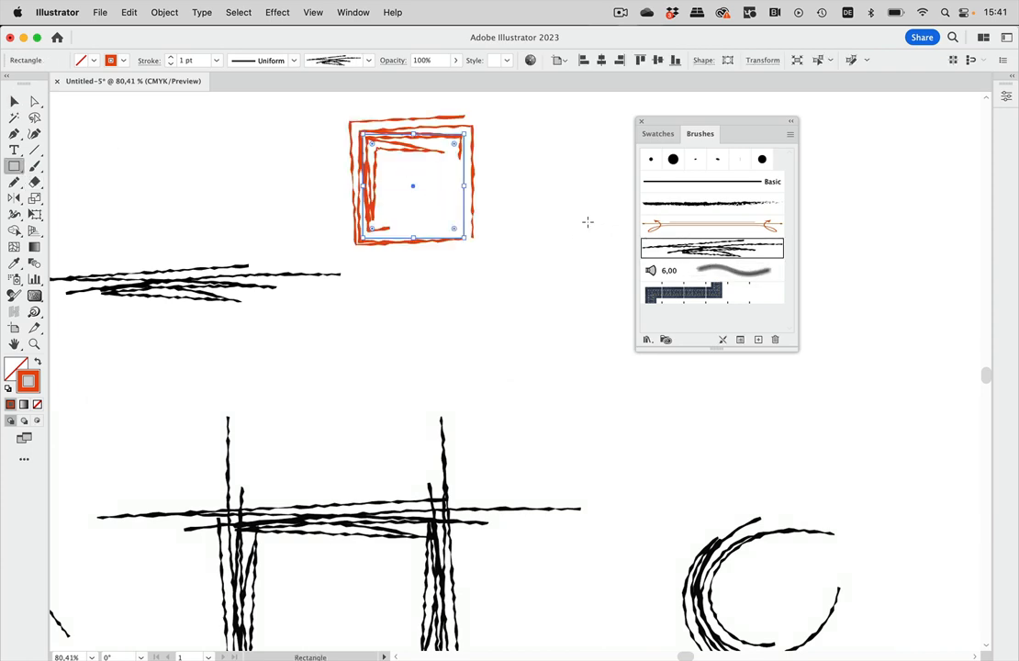
left_click(542, 214, "super")
scroll(542, 214, "right", 3)
scroll(543, 214, "up", 1)
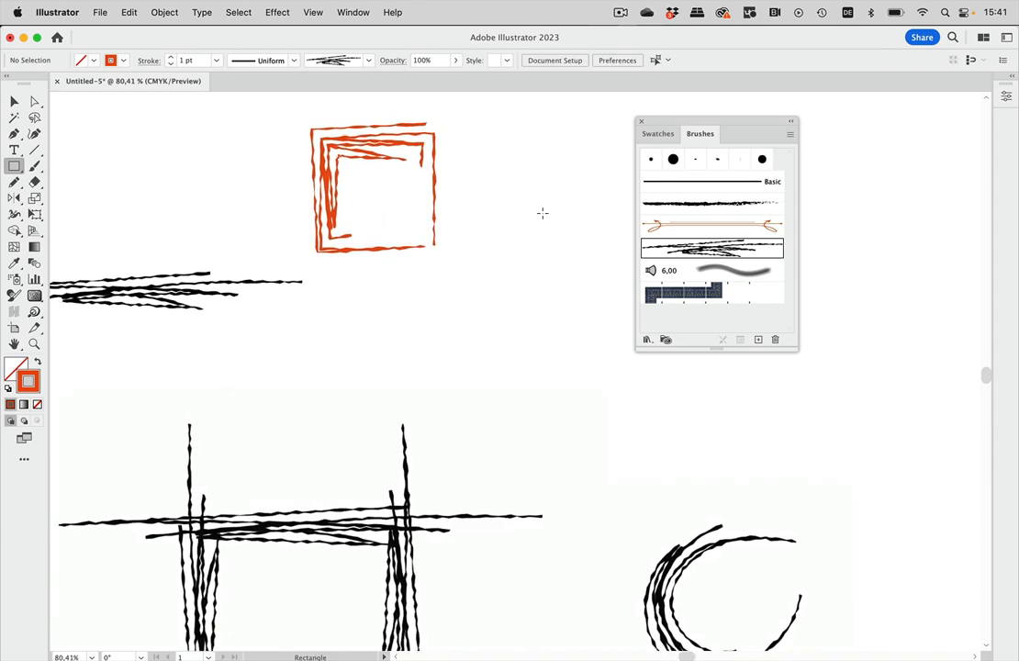
scroll(542, 214, "right", 3)
scroll(542, 214, "up", 1)
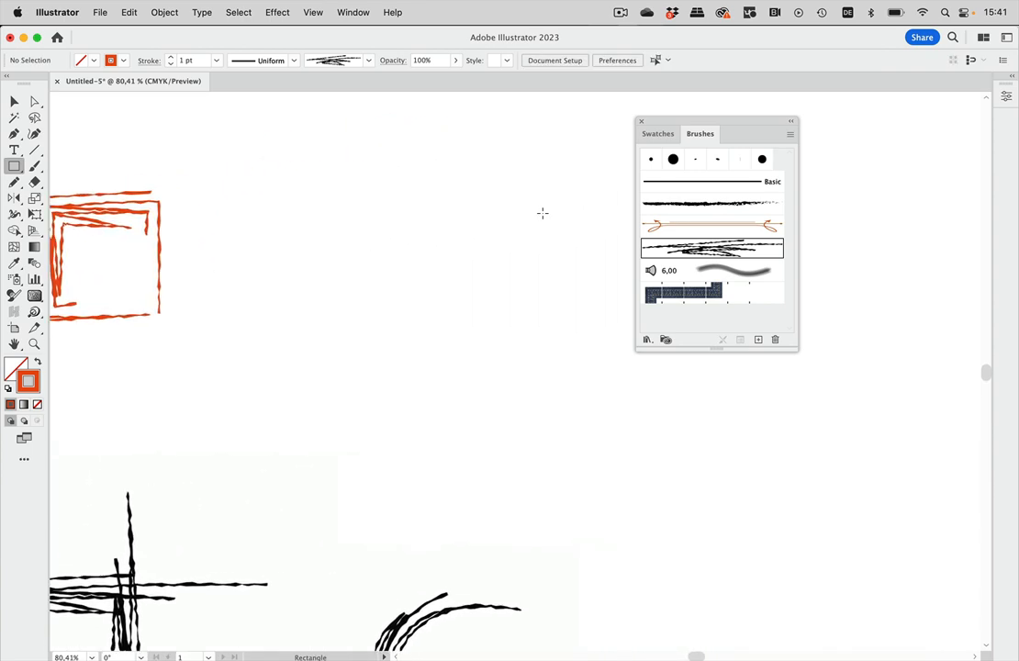
scroll(286, 175, "left", 10)
scroll(286, 175, "down", 3)
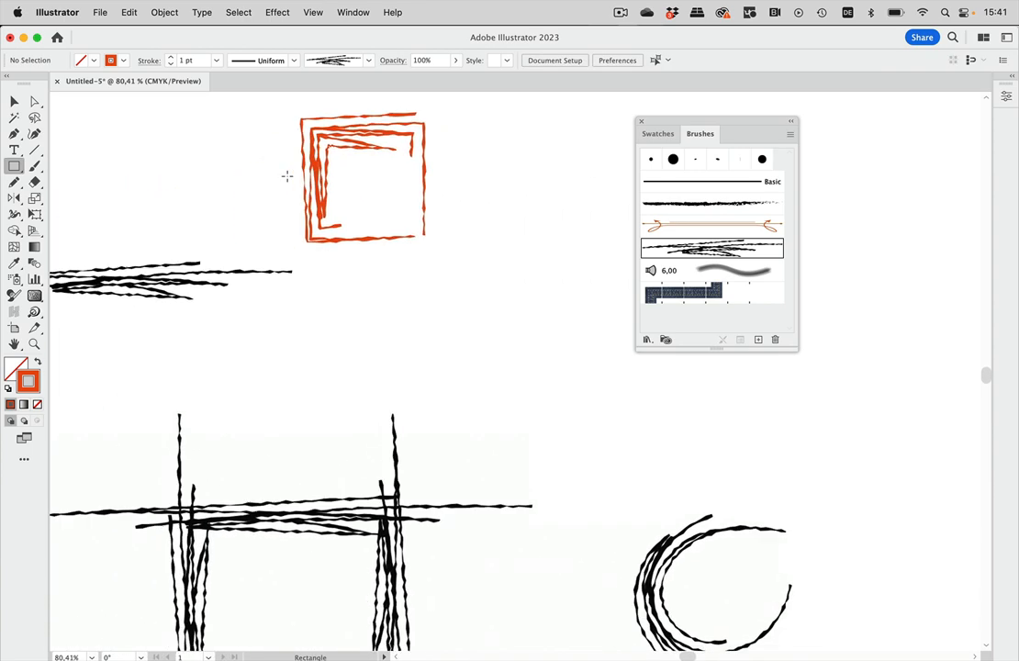
Start a new Pattern Brush from the black horizontal scribble
scroll(286, 175, "left", 2)
scroll(287, 175, "down", 2)
left_click(14, 101)
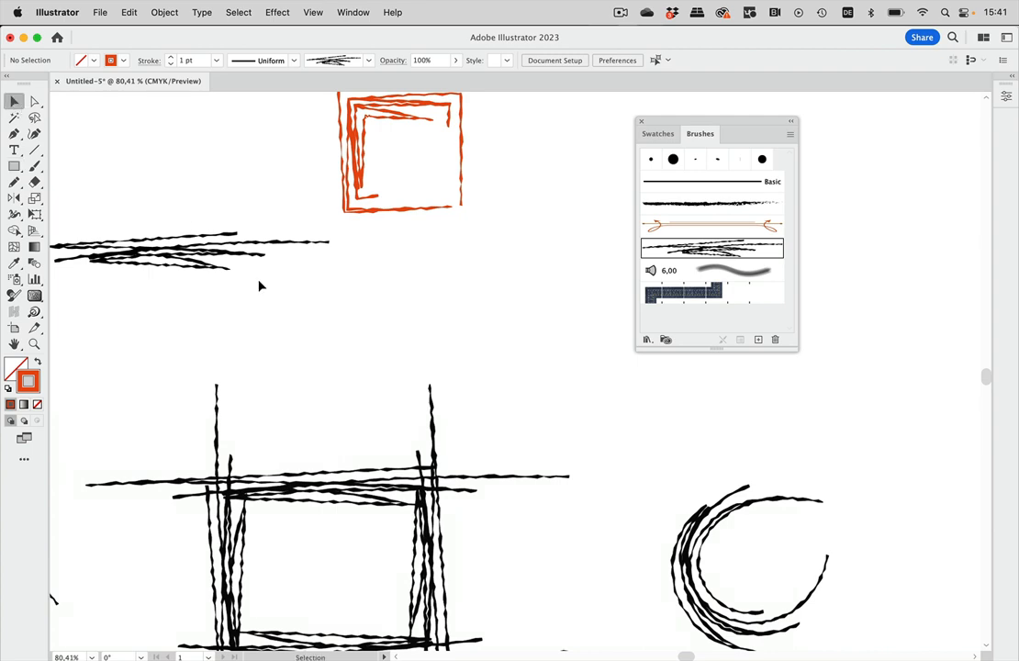
mouse_move(156, 228)
left_mouse_down()
mouse_move(297, 288)
mouse_move(514, 298)
mouse_move(667, 323)
left_mouse_up()
left_click(474, 420)
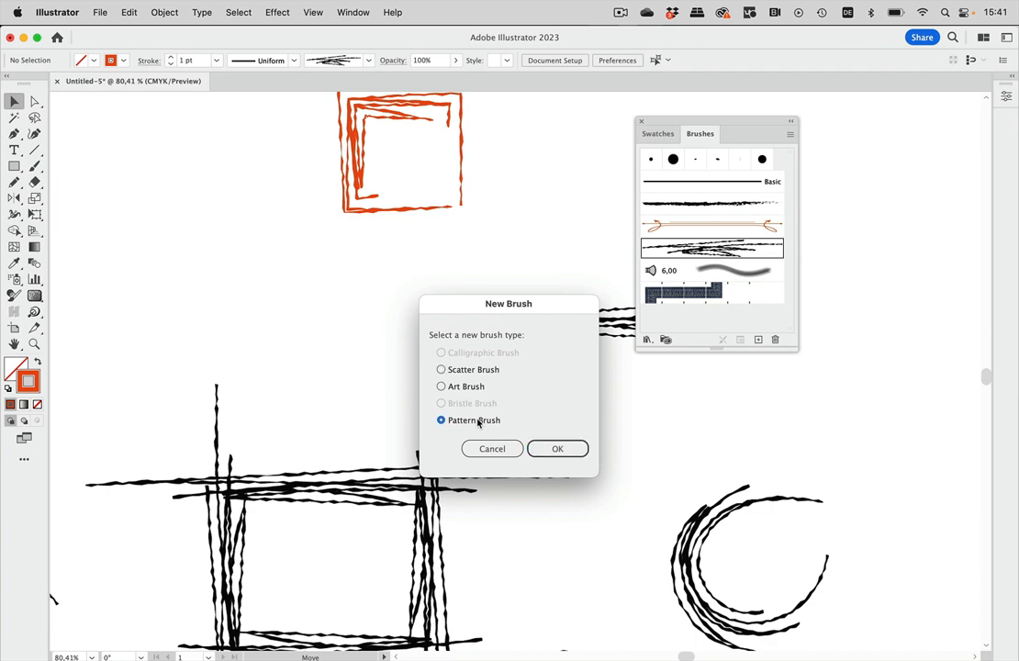
left_click(568, 448)
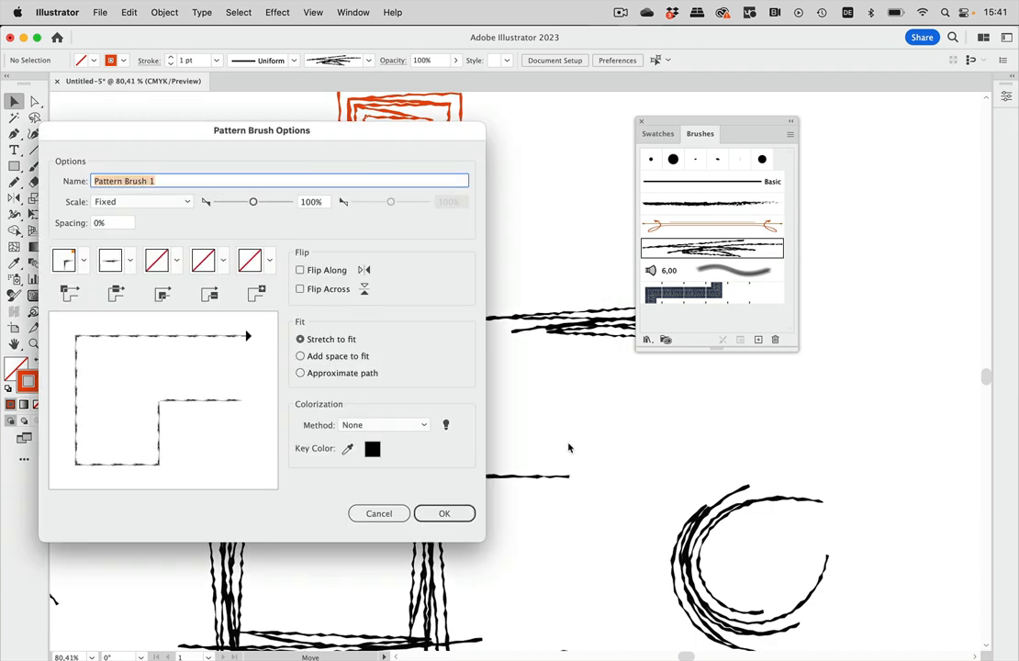
Create the pattern brush with the colorization method Tints and the outer corner tile set to None
left_click(389, 424)
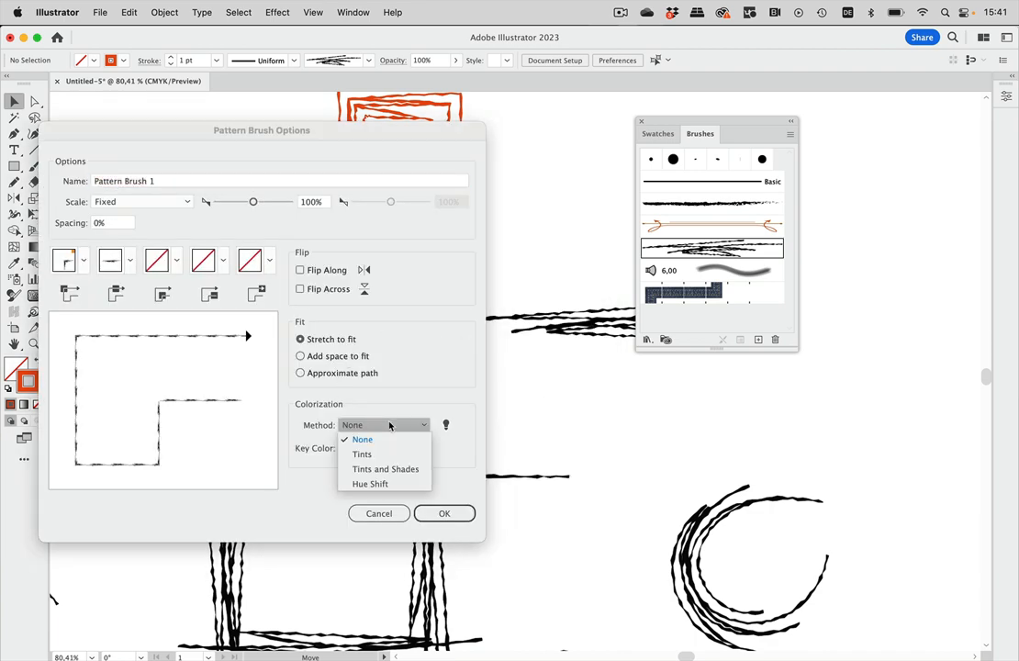
left_click(345, 456)
left_click(85, 261)
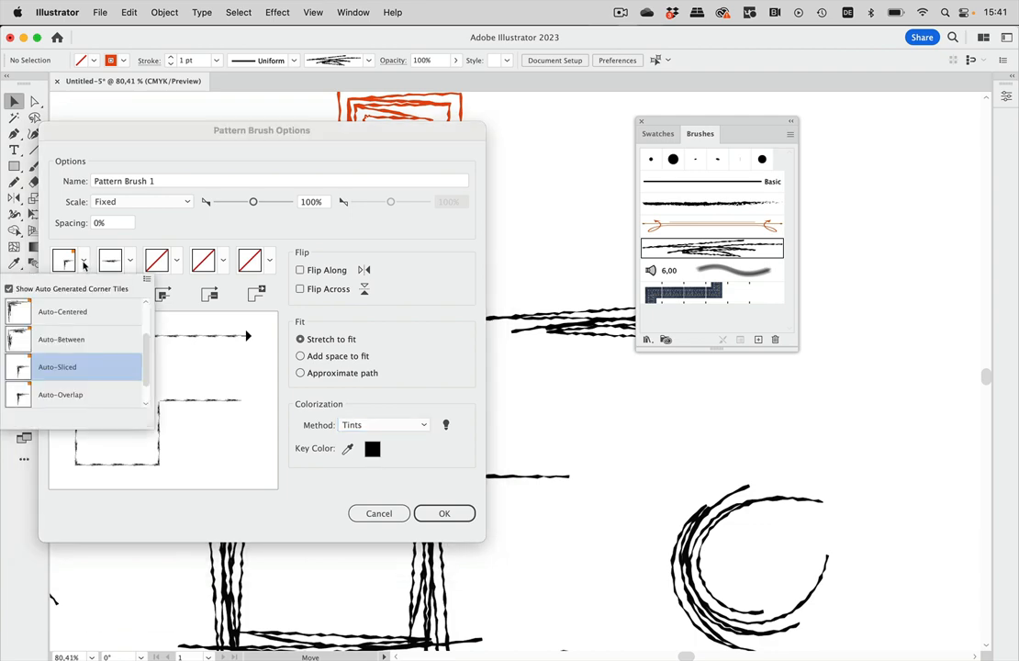
scroll(76, 304, "up", 2)
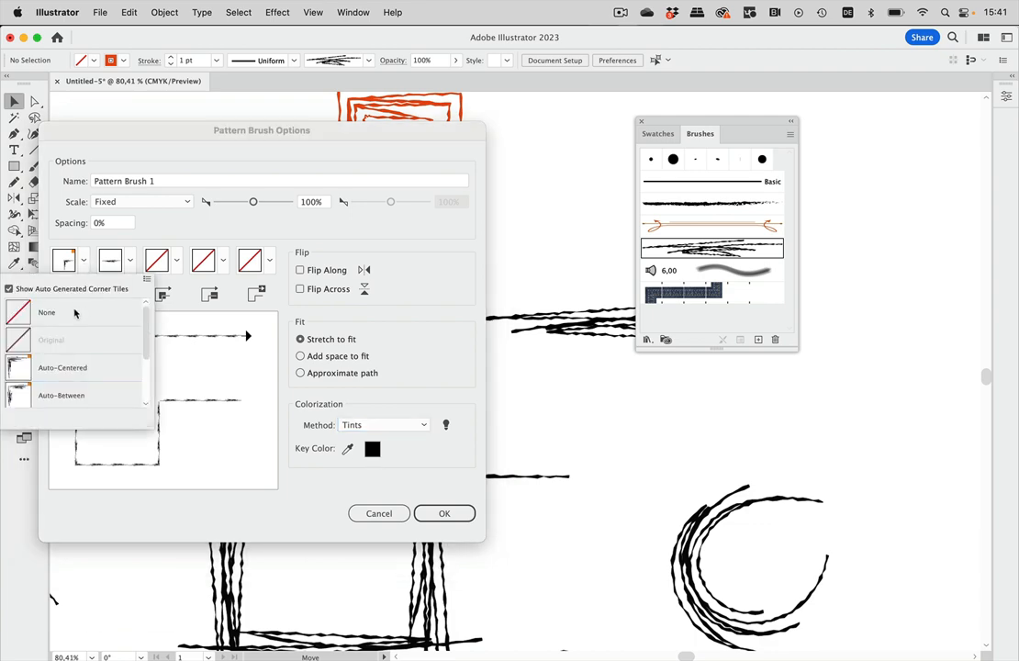
left_click(74, 313)
left_click(448, 515)
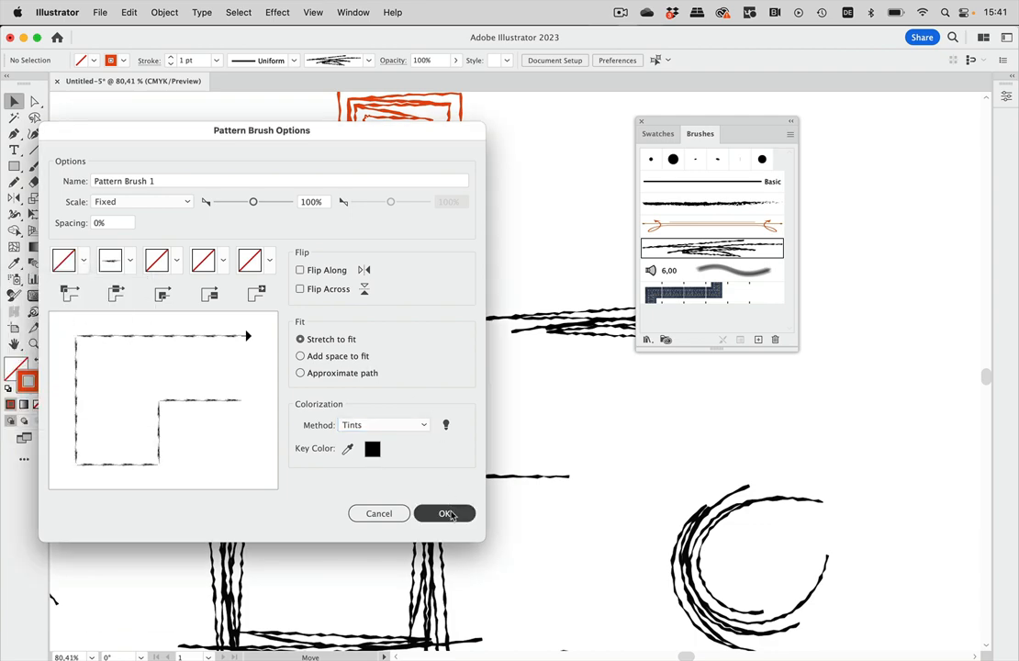
Apply the new pattern brush to the orange-red square and reposition the square in the empty area above the horizontal scribble
scroll(503, 346, "up", 5)
scroll(503, 346, "left", 2)
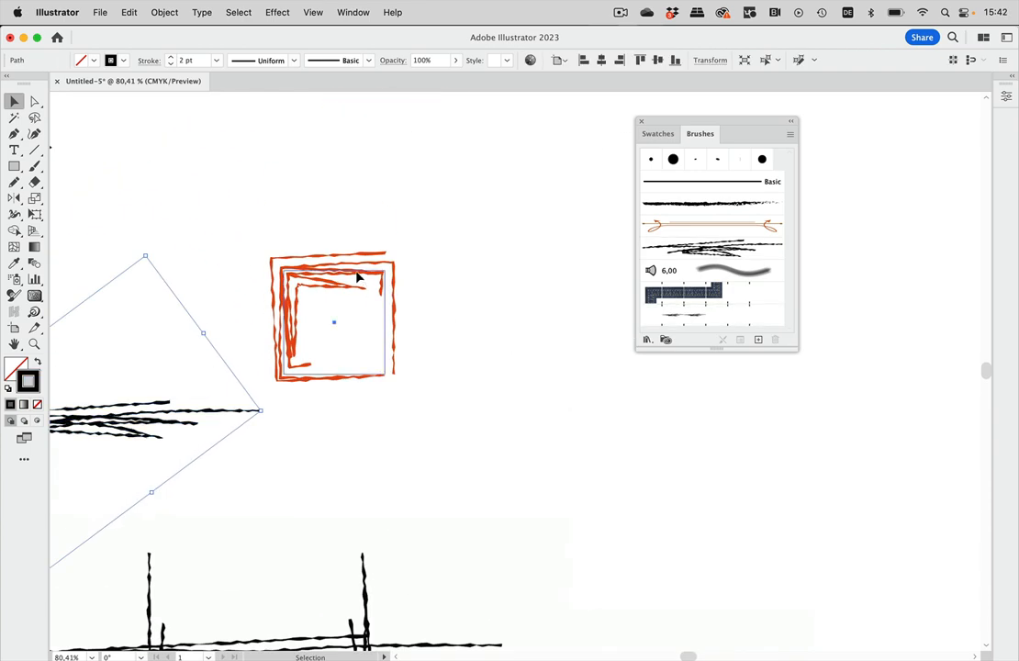
left_click_drag(358, 277, 477, 171)
left_click(696, 319)
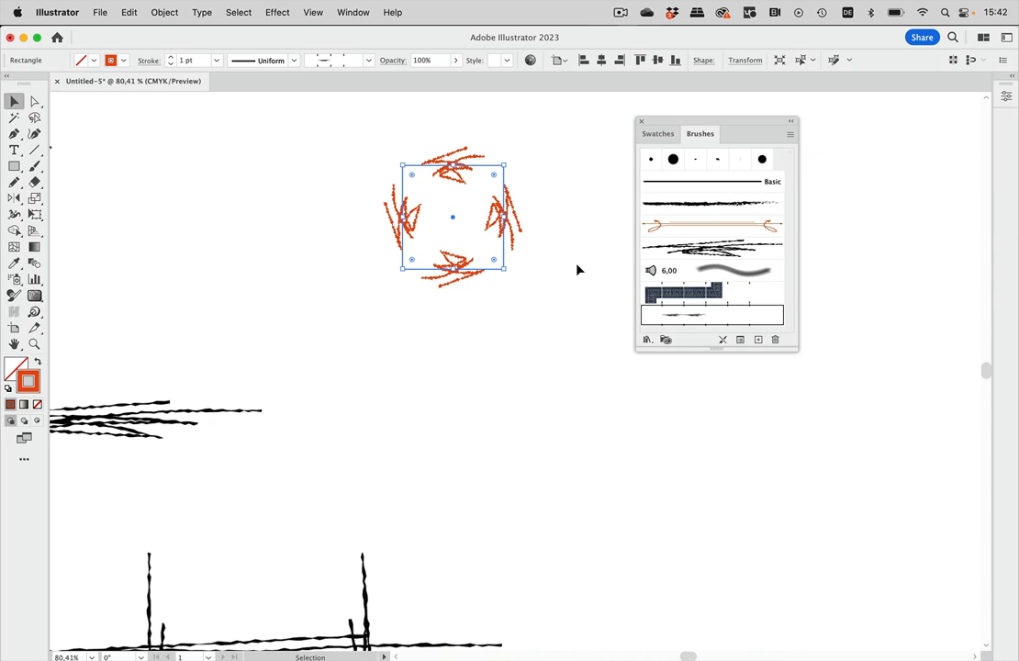
left_click(537, 207)
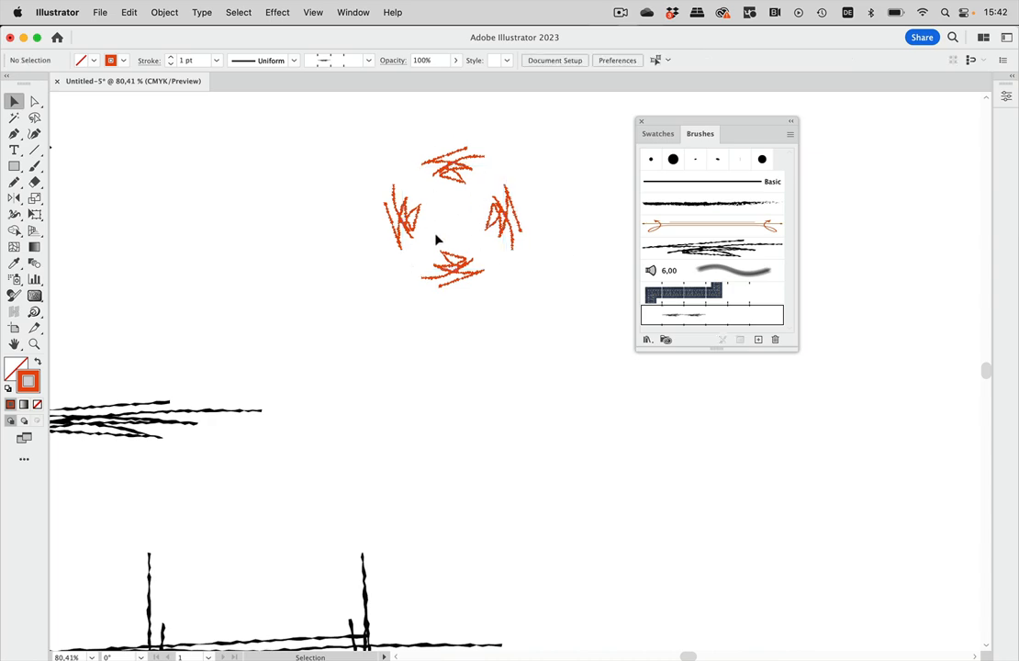
left_click_drag(504, 217, 325, 239)
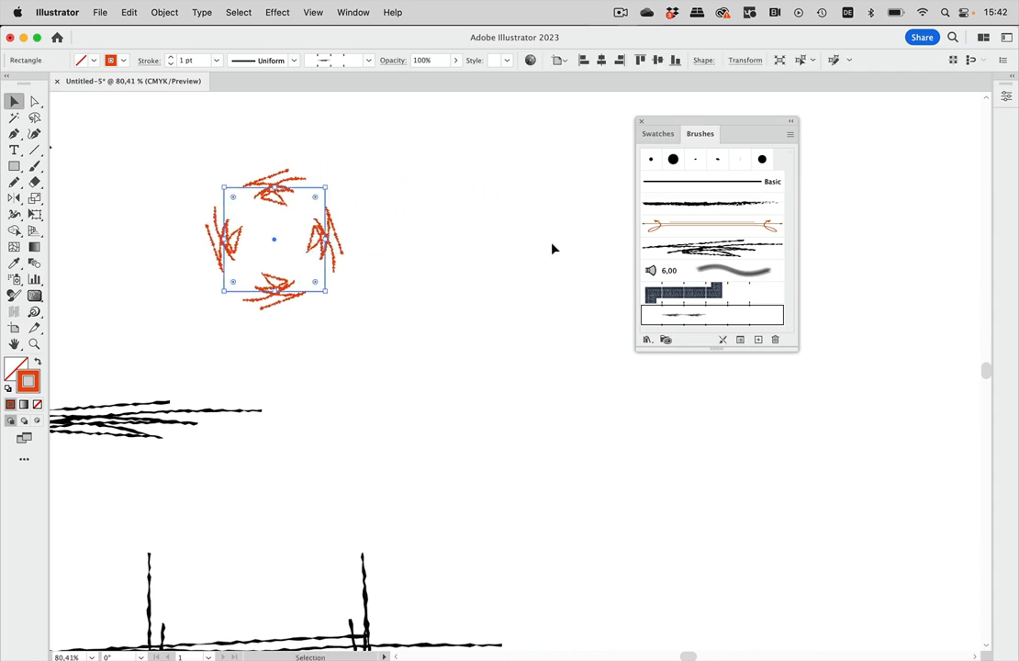
Place a copy of the pattern brush's scribble artwork on the canvas above the square and arc, and move the brushes clear of it
left_click_drag(704, 316, 495, 369)
scroll(573, 377, "down", 3)
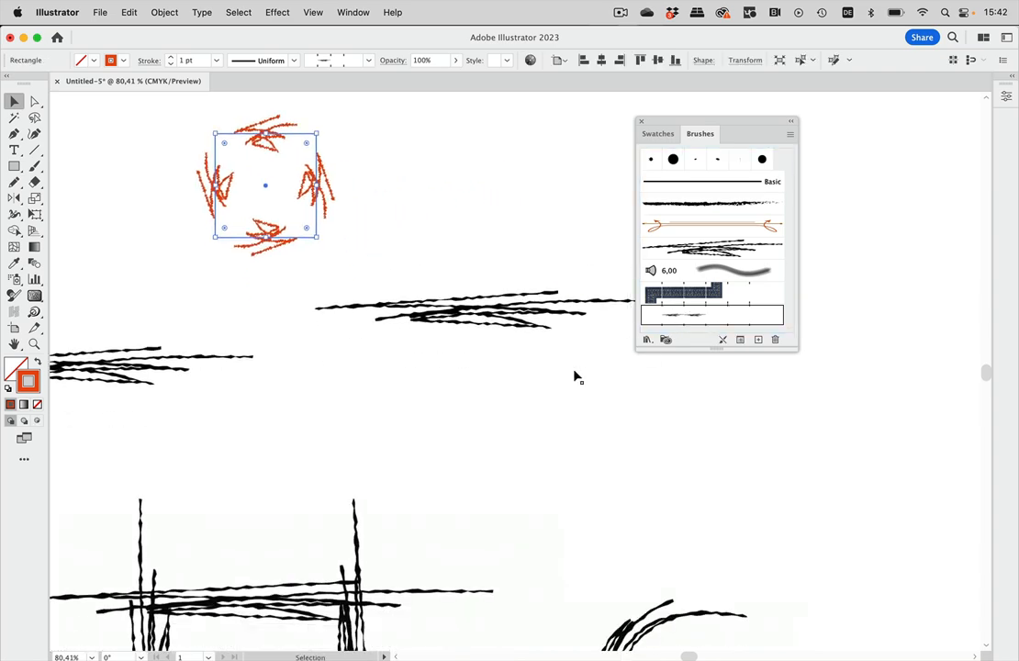
scroll(578, 377, "right", 2)
left_click_drag(452, 217, 496, 313)
left_click_drag(740, 122, 865, 120)
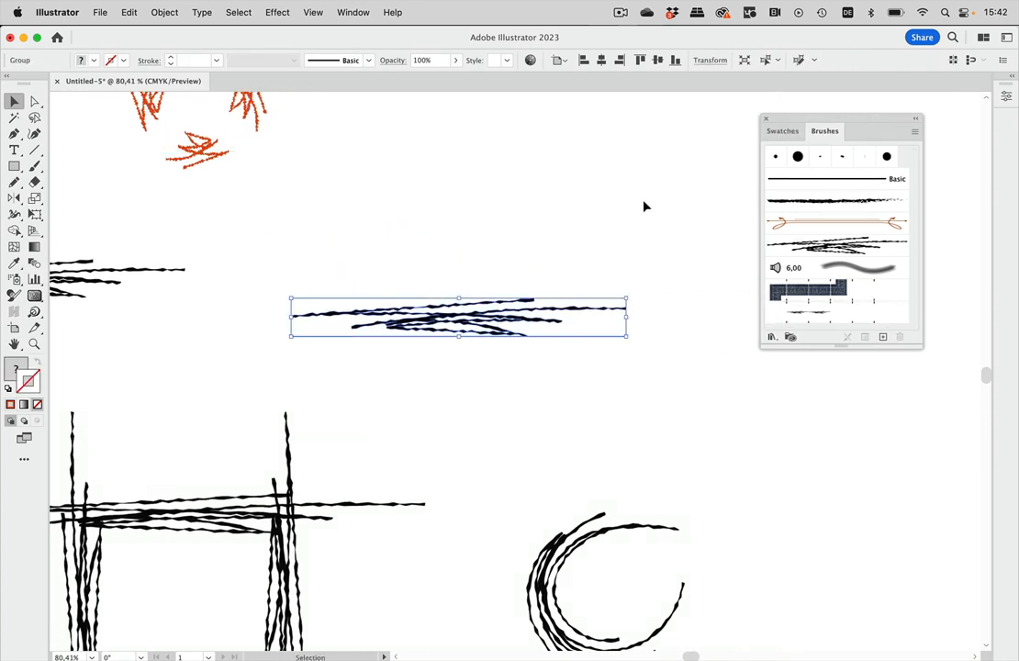
scroll(644, 205, "down", 3)
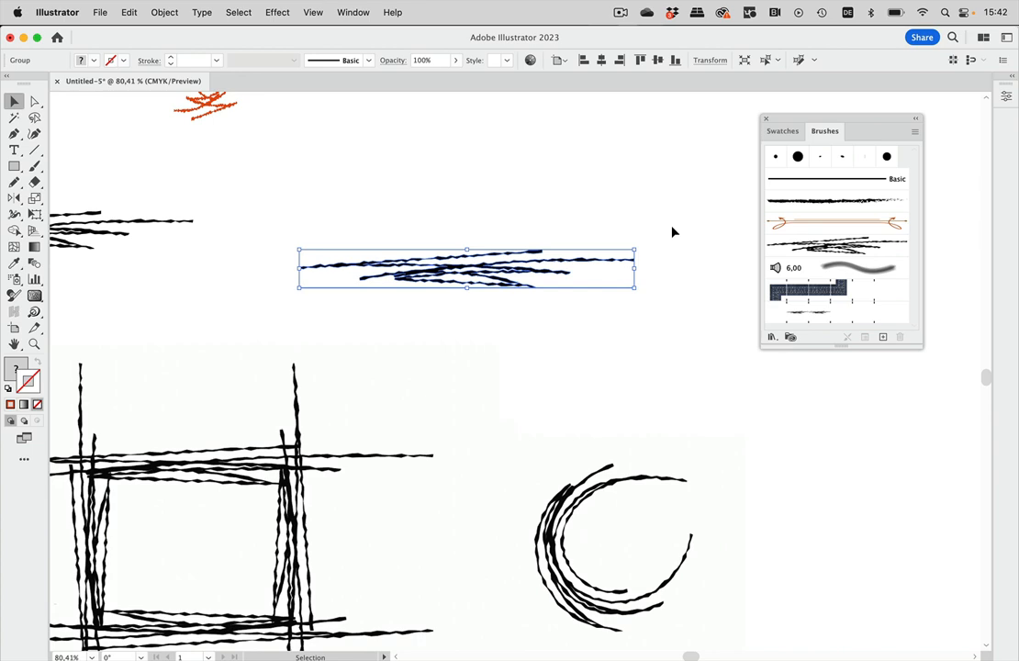
left_click(670, 232)
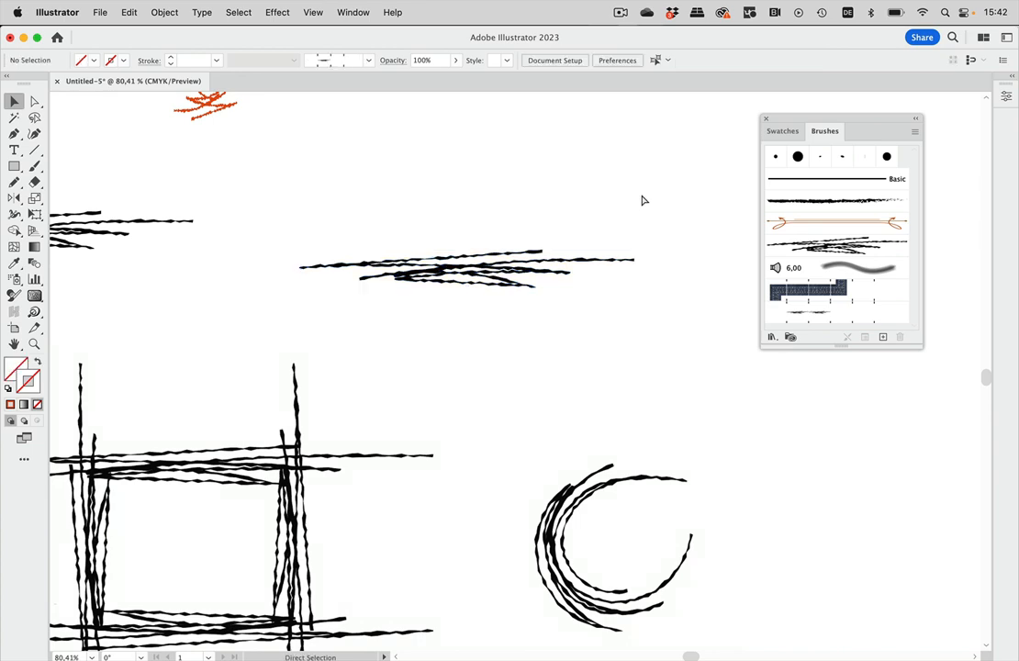
Switch to outline view and move the copied scribble artwork up into the empty area beside the square
key("super+y")
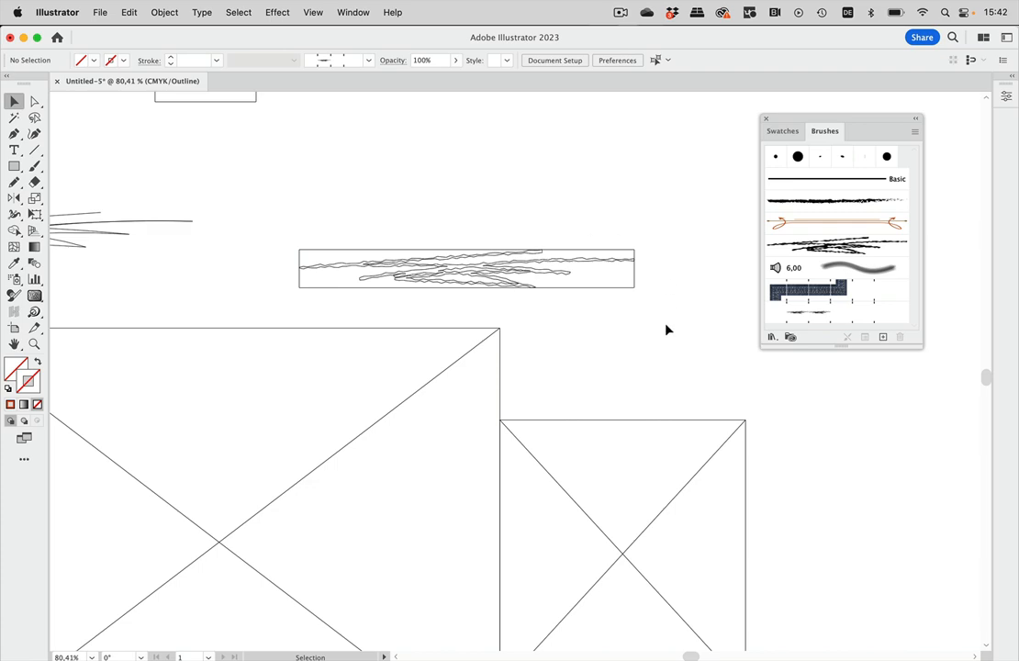
scroll(667, 330, "up", 3)
left_click_drag(523, 365, 558, 243)
scroll(558, 244, "up", 4)
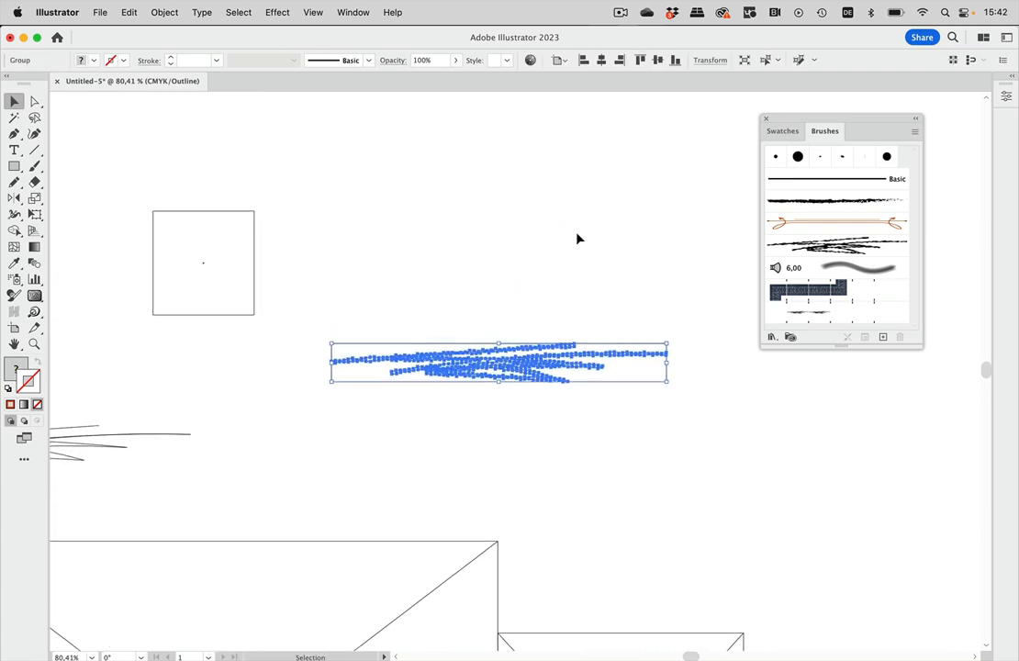
Place a copy of the scribble art brush's artwork above the existing scribble for comparing the bounding rectangles, and delete it
left_click(661, 245)
left_click_drag(839, 247, 473, 177)
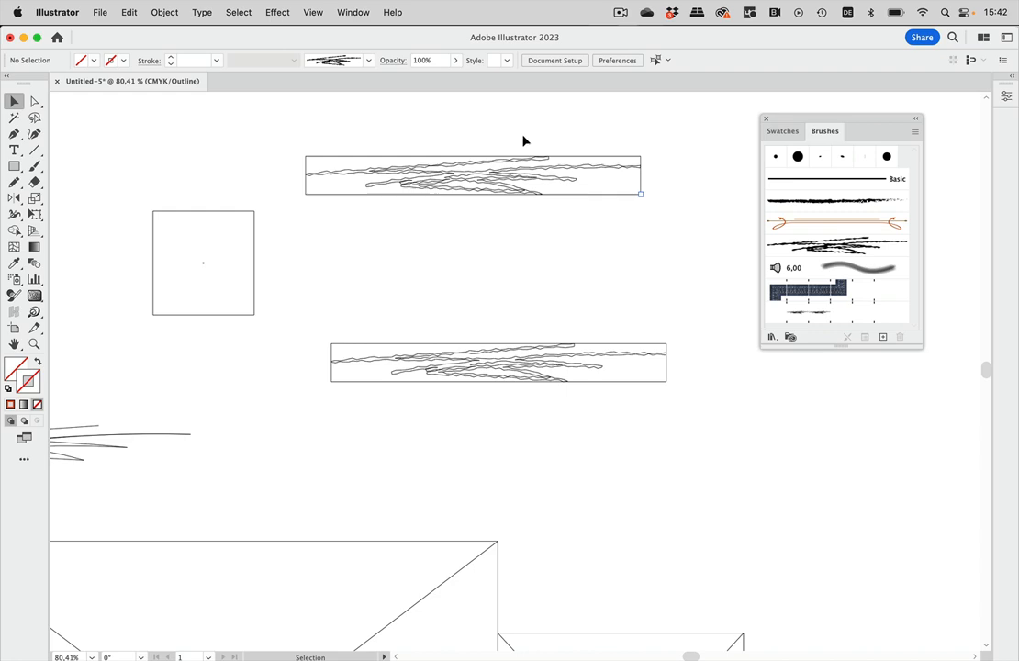
left_click_drag(525, 141, 407, 266)
key("Delete")
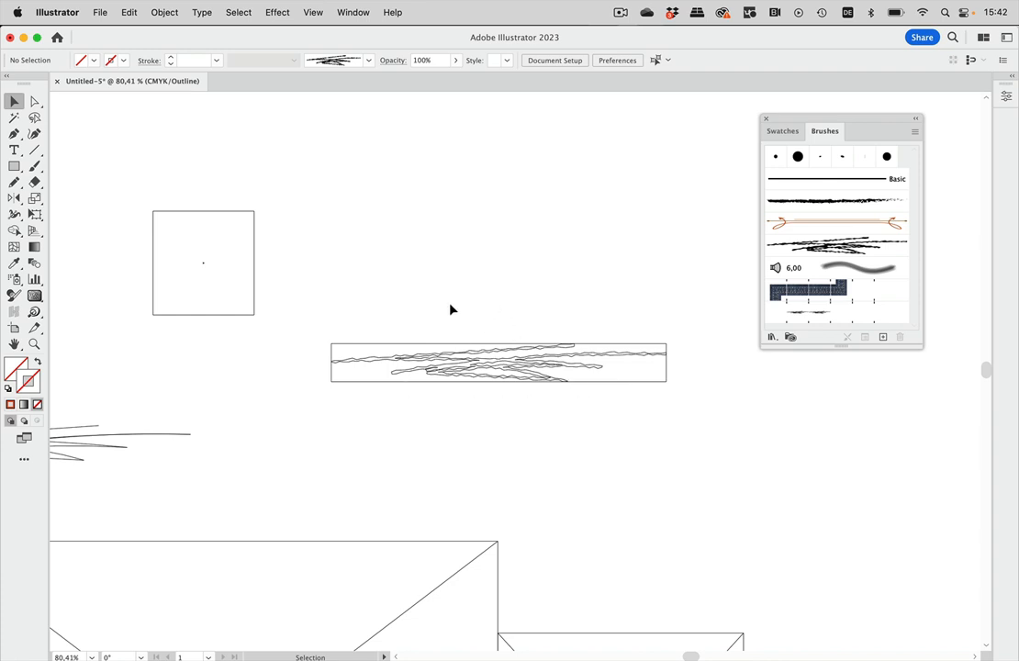
Narrow the scribble's bounding rectangle evenly about its centre to about 58.5 mm wide, leaving the scribble lines outside it untouched
left_click(34, 101)
right_click(398, 347)
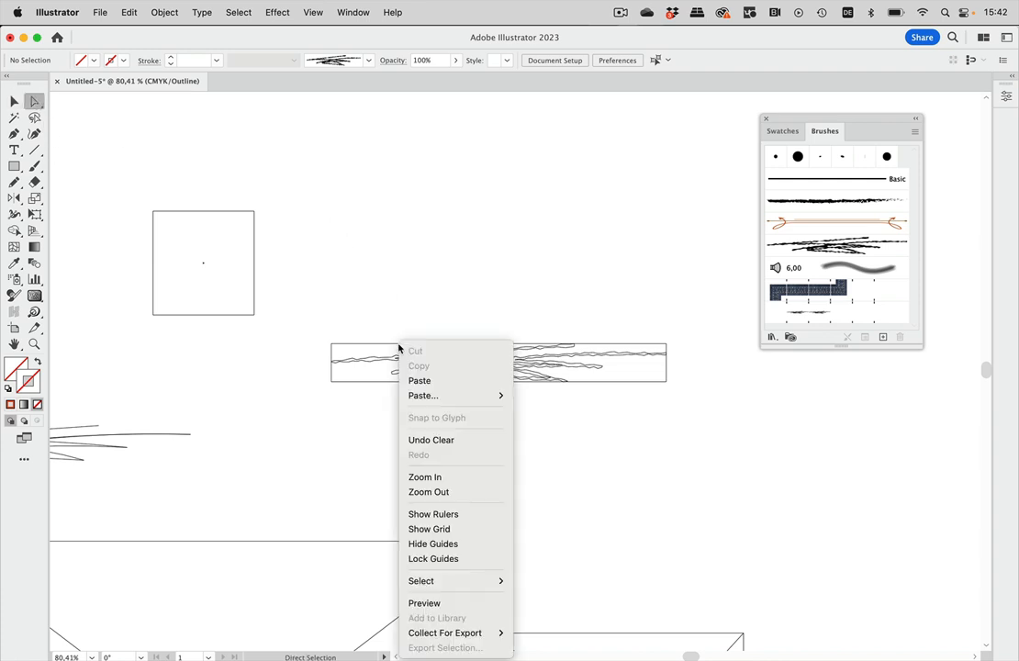
left_click(379, 339)
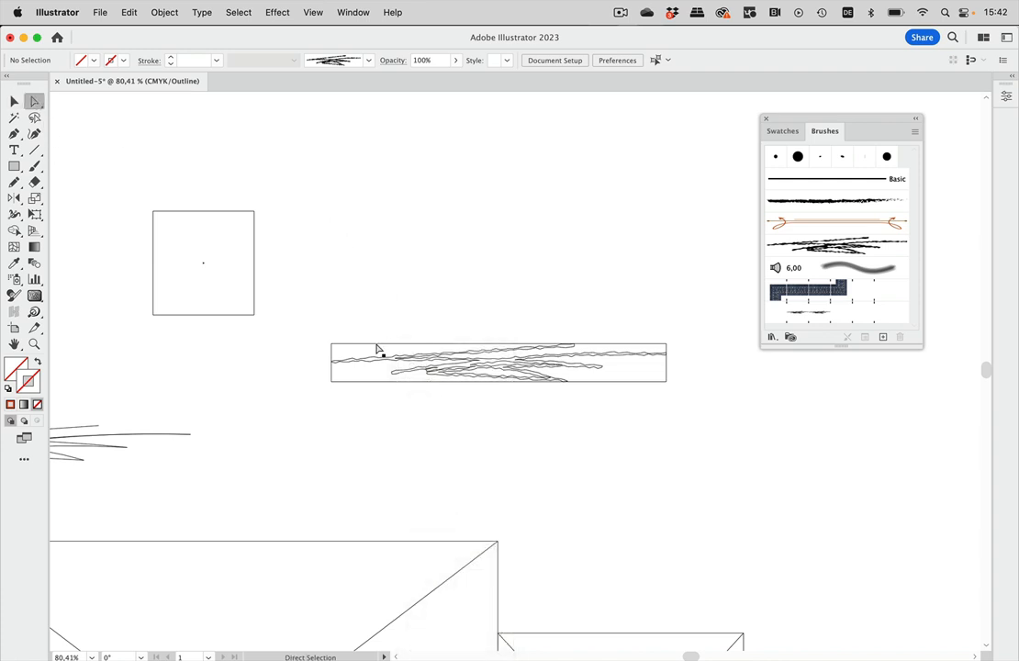
left_click(376, 345)
left_click(13, 102)
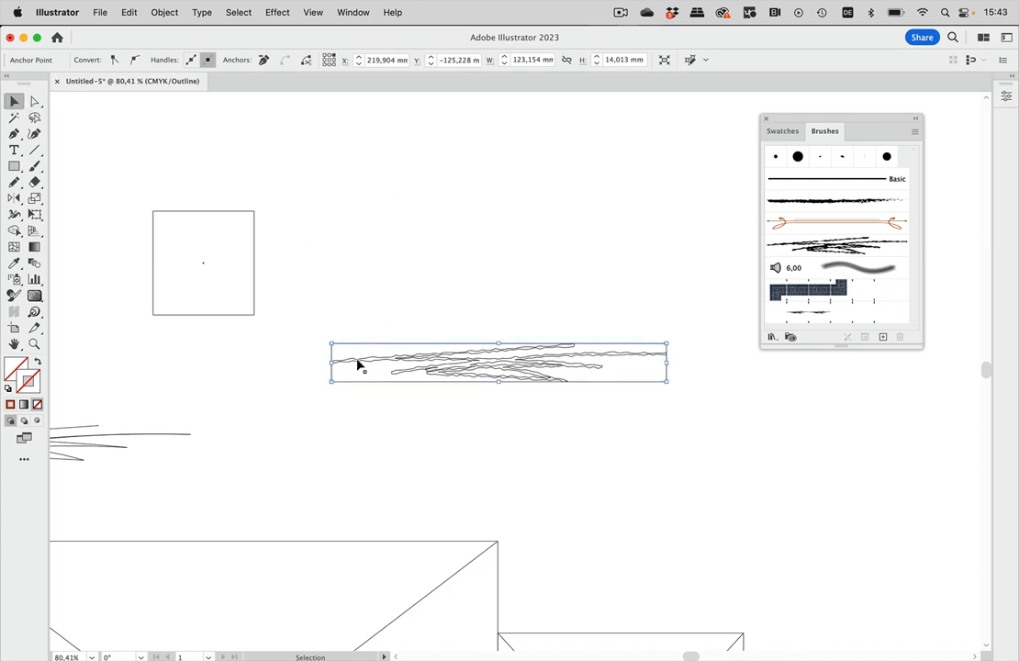
left_click_drag(332, 364, 418, 366)
left_click(468, 287)
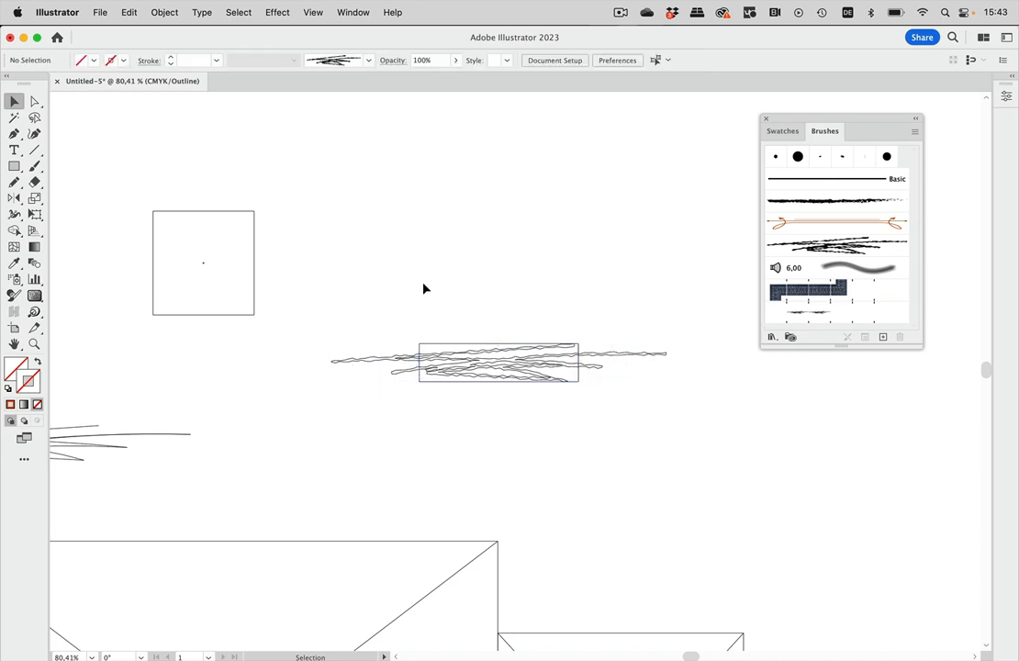
Return to preview view and replace the pattern brush's side tile with the adjusted scribble, applying the change to existing strokes
key("super+y")
left_click(501, 365)
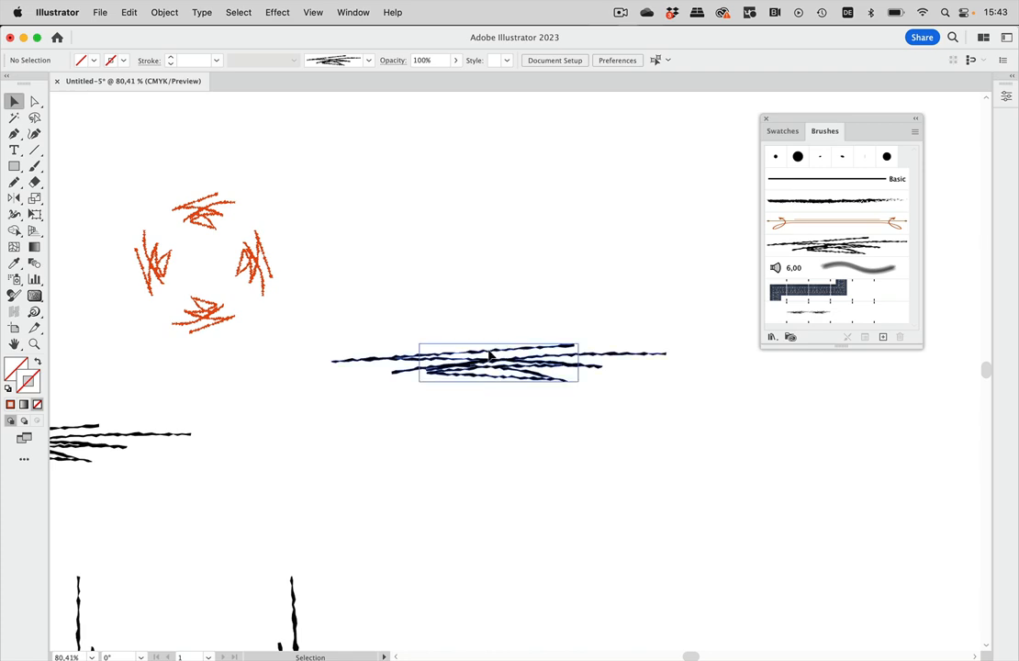
left_click_drag(498, 364, 810, 321)
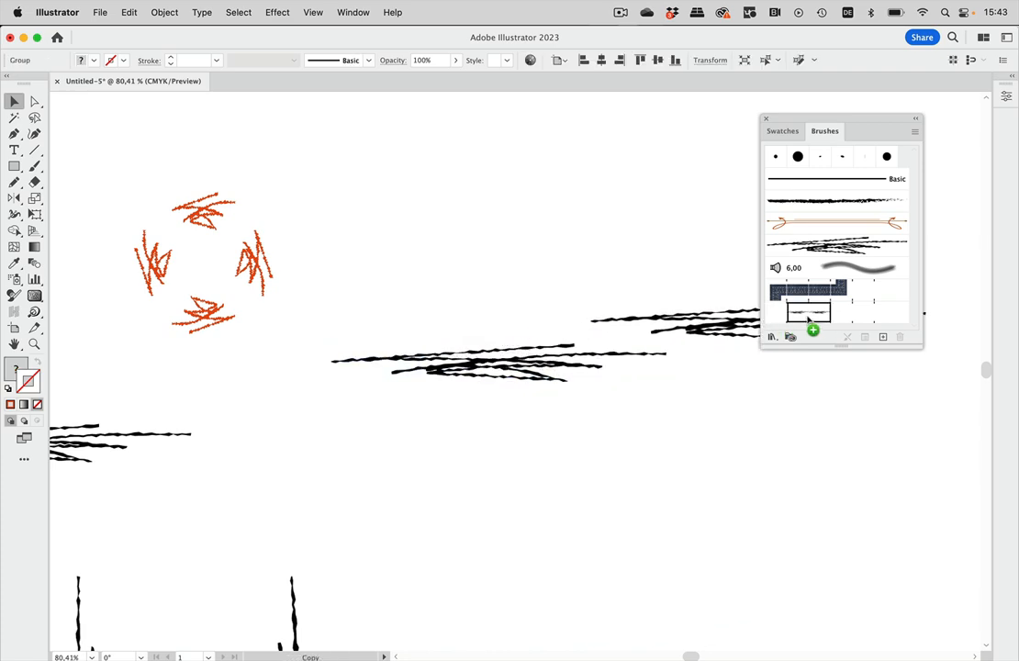
left_click(430, 521)
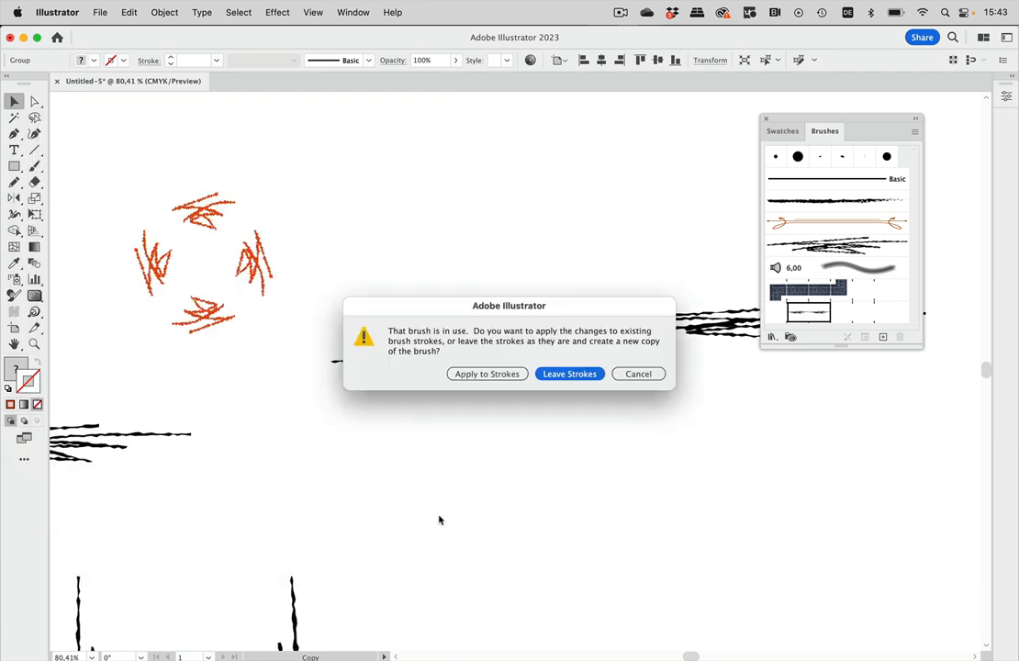
left_click(484, 376)
Pick up the orange-red square's pattern brush stroke and draw a nearly vertical straight line with it above the adjusted scribble
scroll(510, 298, "left", 6)
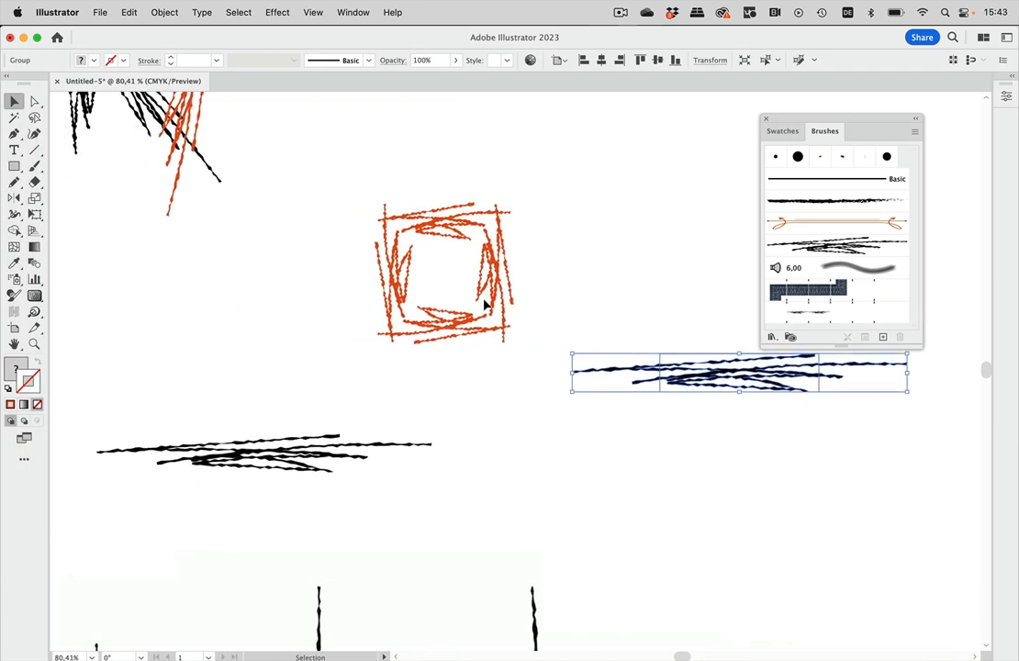
scroll(495, 338, "up", 5)
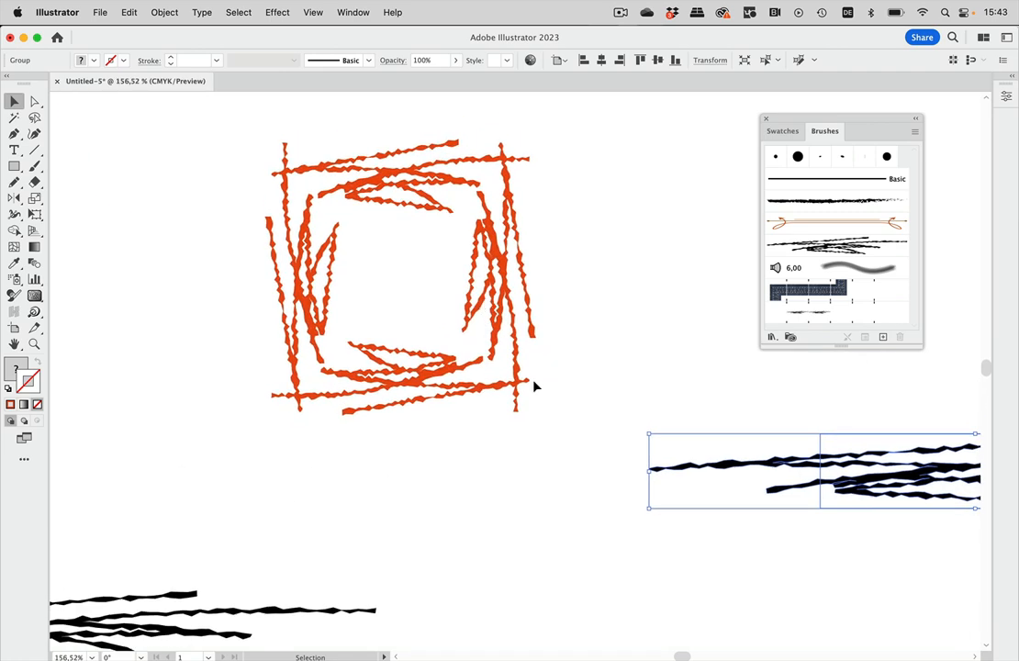
left_click(486, 391)
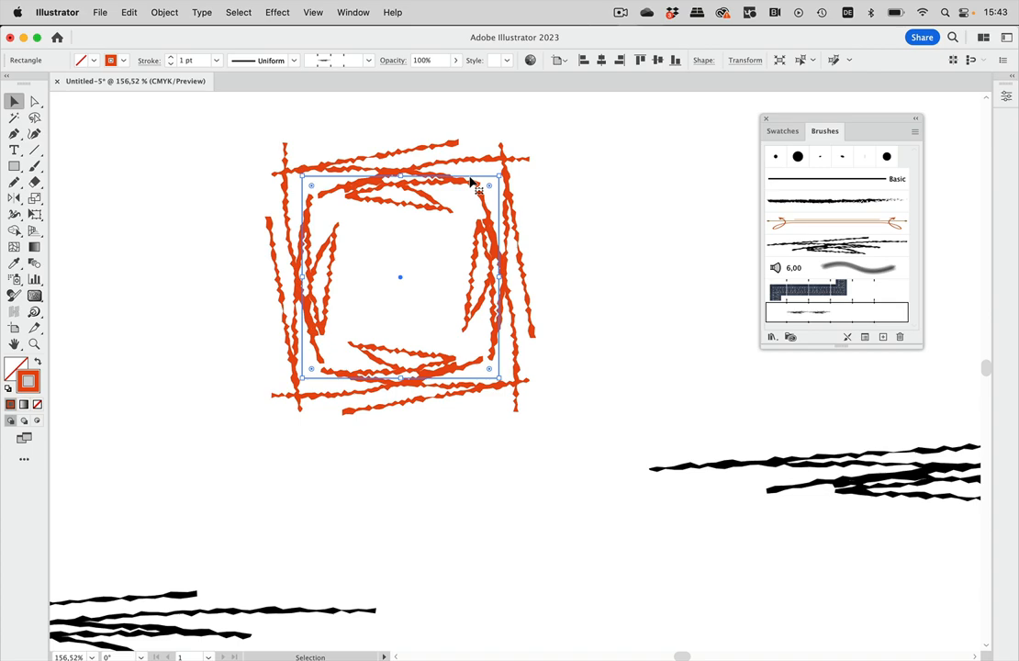
scroll(470, 182, "down", 3)
scroll(470, 181, "right", 6)
scroll(470, 182, "up", 2)
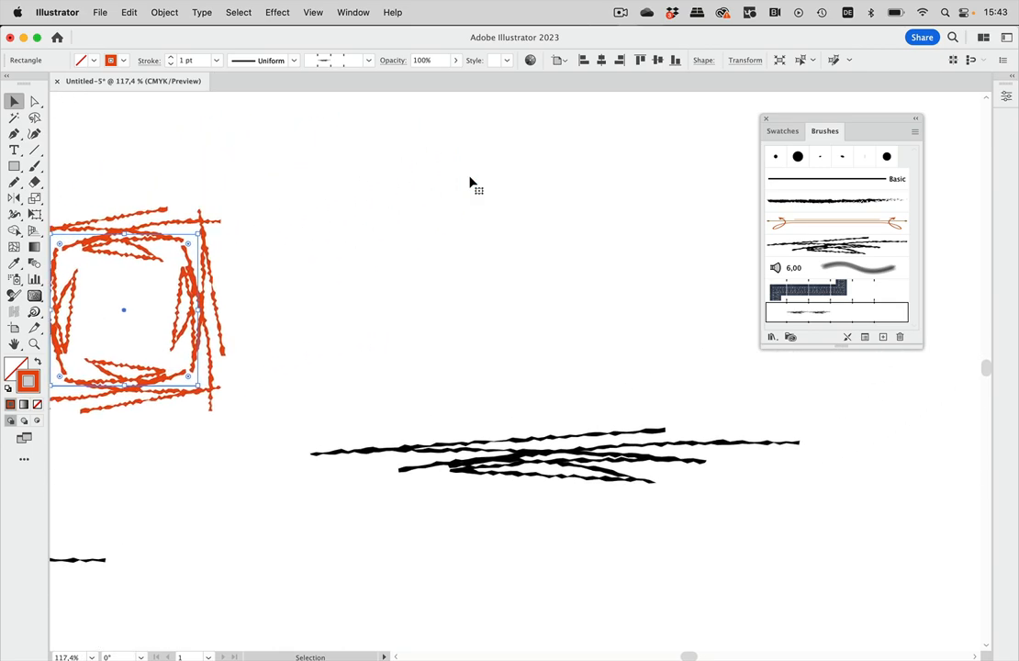
left_click(34, 149)
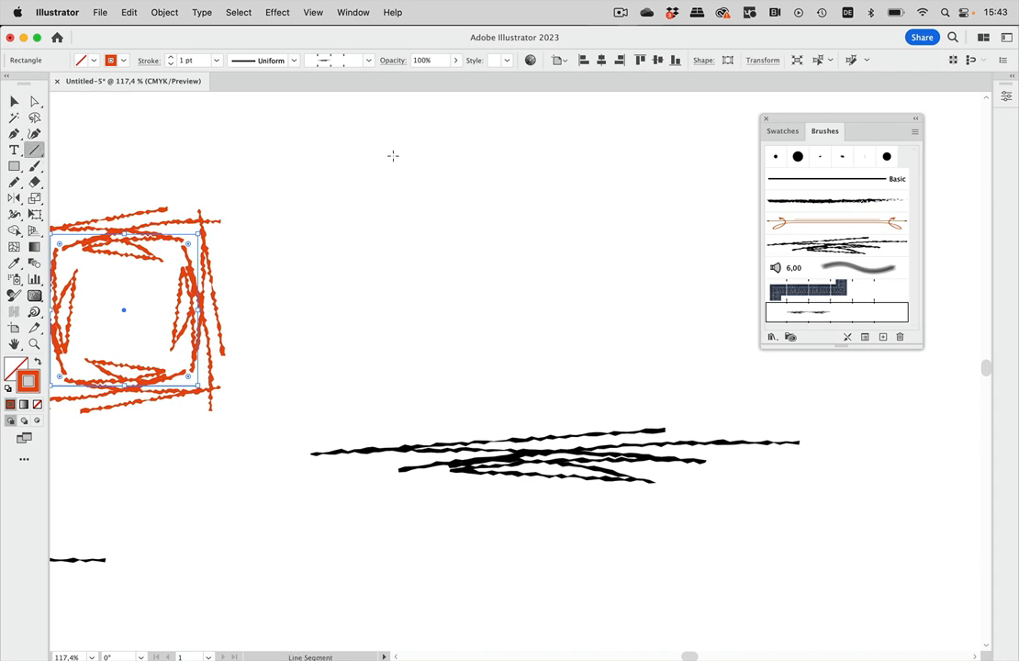
left_click_drag(419, 136, 436, 263)
scroll(446, 206, "up", 3)
scroll(446, 206, "right", 2)
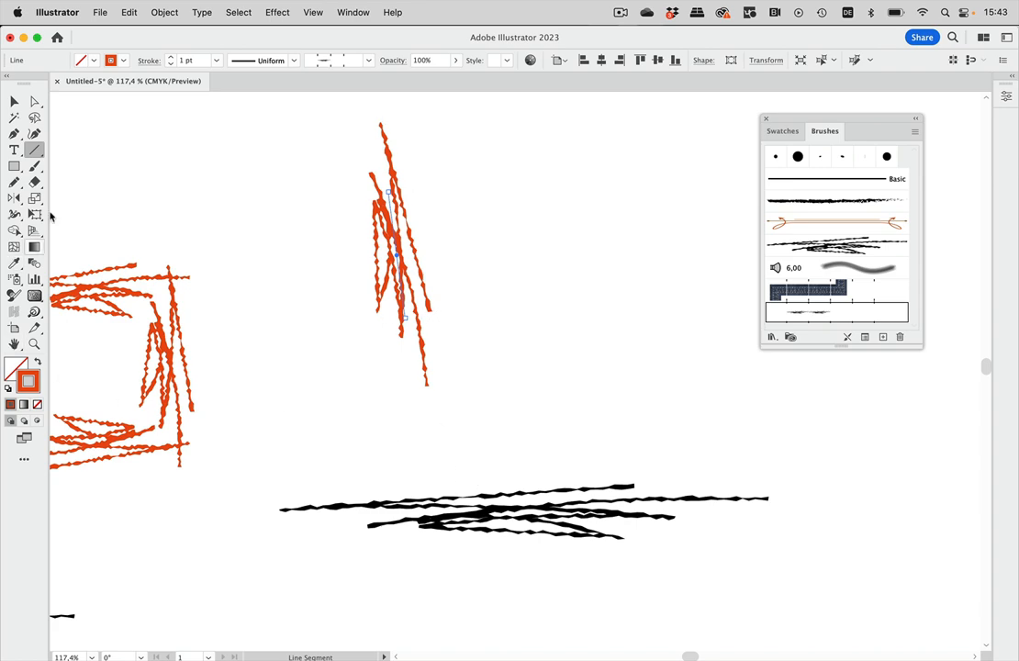
Narrow the scribble's bounding rectangle further to about half its width, evenly about its centre
left_click(34, 102)
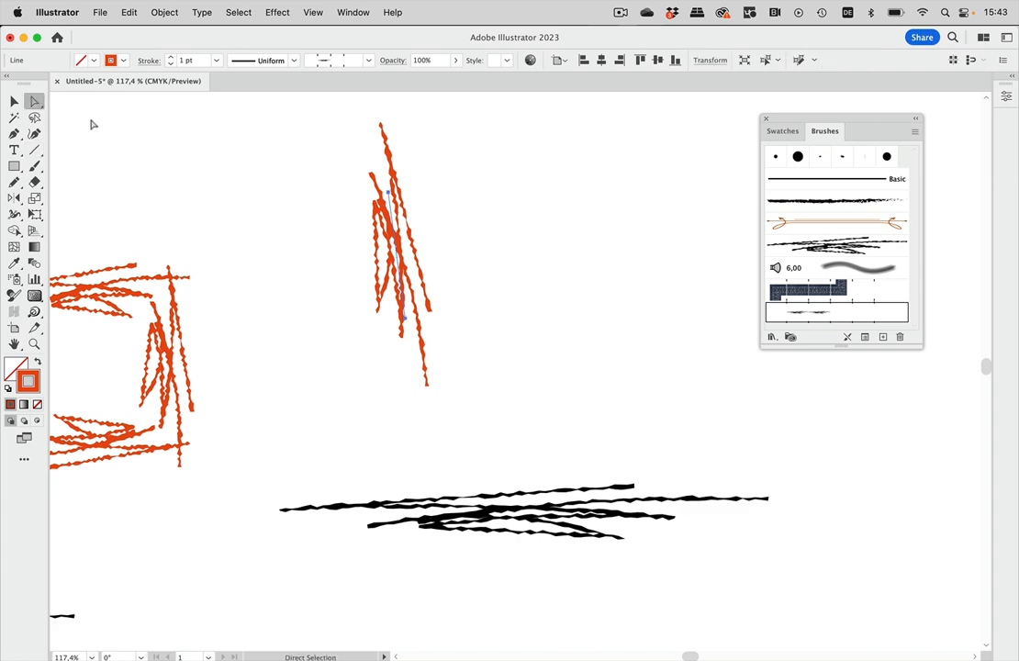
left_click(400, 494)
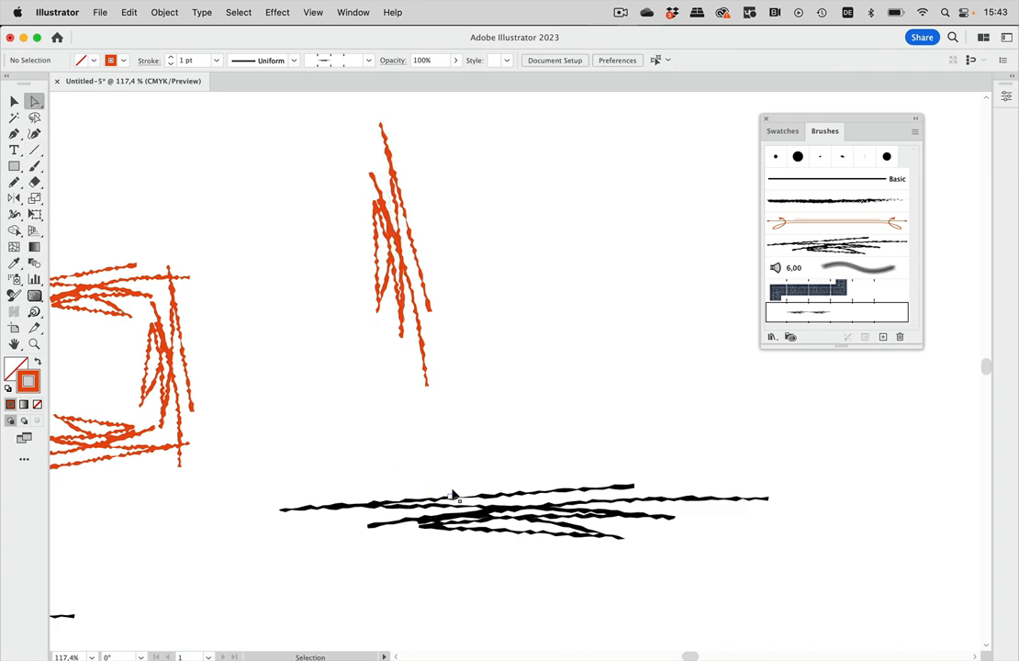
left_click(457, 494)
left_click(447, 468)
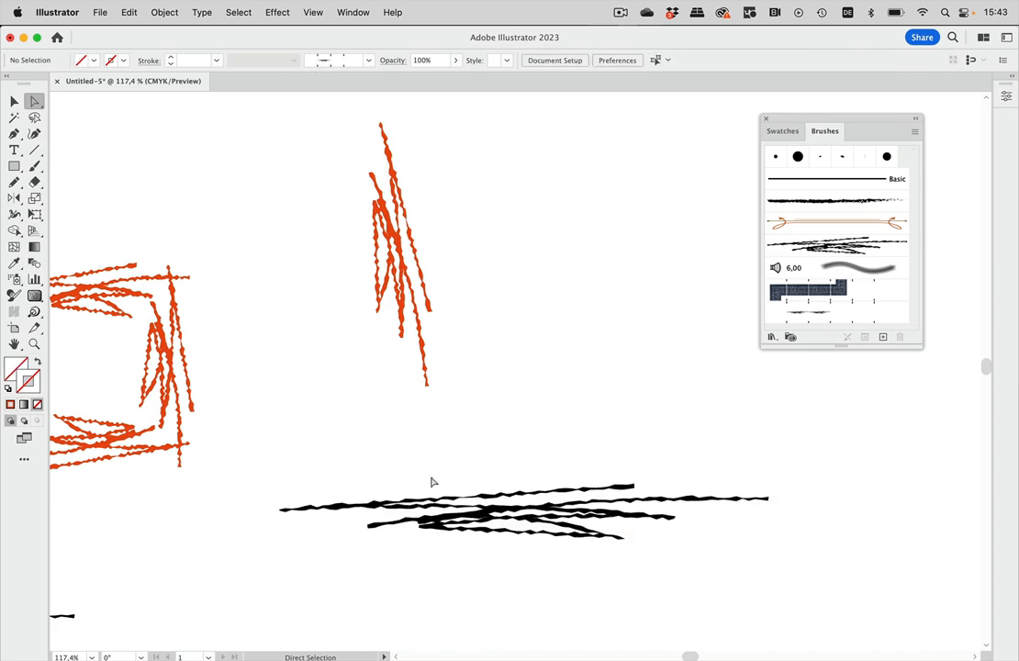
left_click(427, 485)
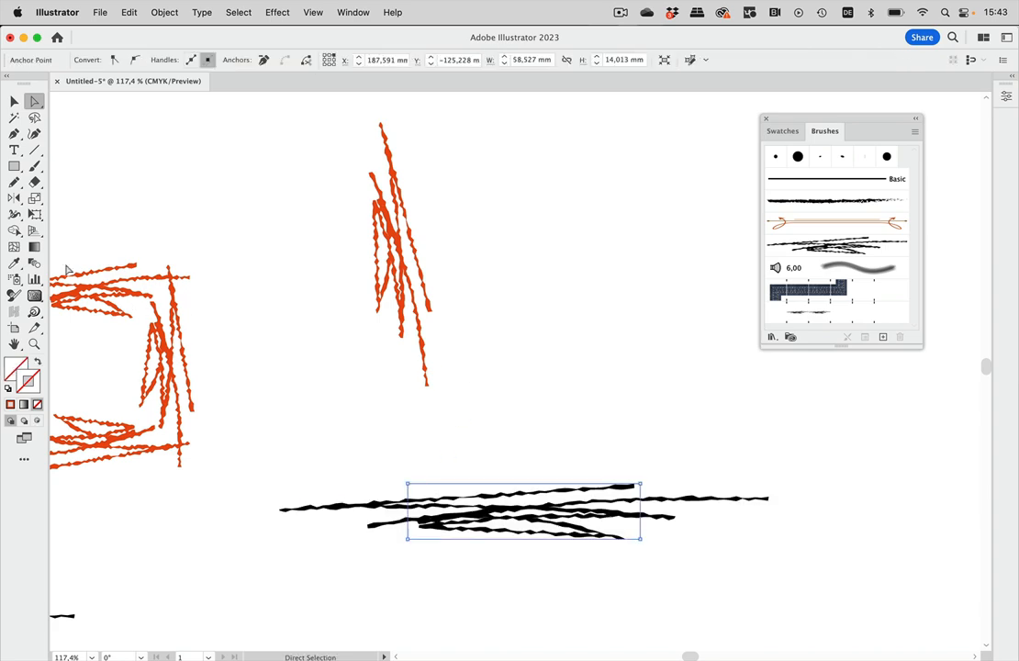
left_click(14, 101)
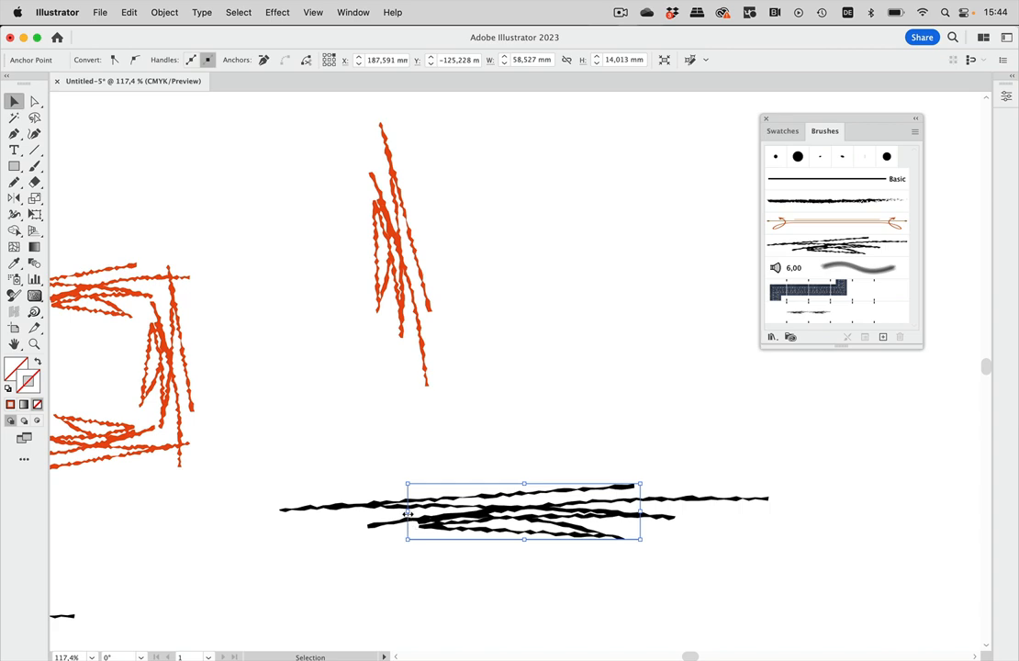
left_click_drag(407, 512, 462, 512)
left_click(562, 456)
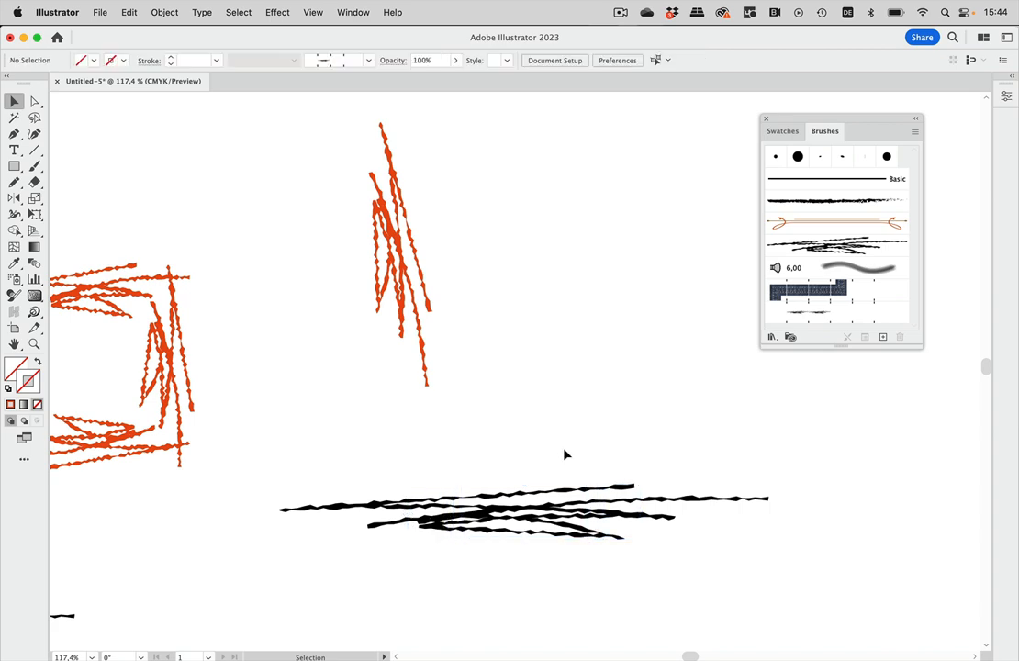
Replace the pattern brush's side tile with the further narrowed scribble, keep the Tints colorization, and update the existing square and line
left_click(495, 514)
mouse_move(534, 518)
left_mouse_down()
mouse_move(837, 305)
mouse_move(811, 310)
left_mouse_up()
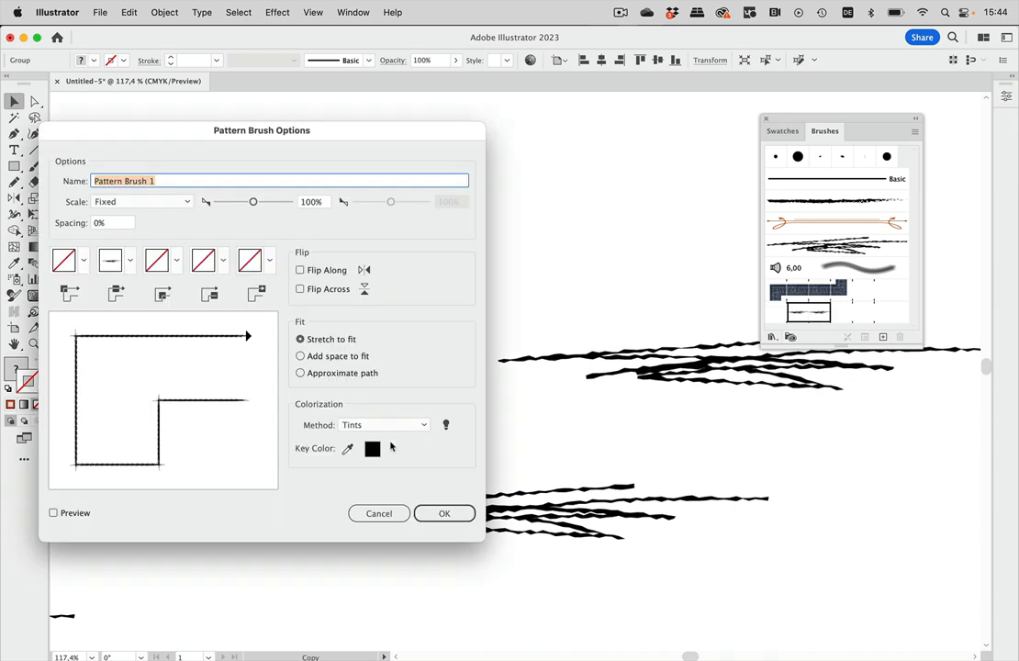
left_click(443, 513)
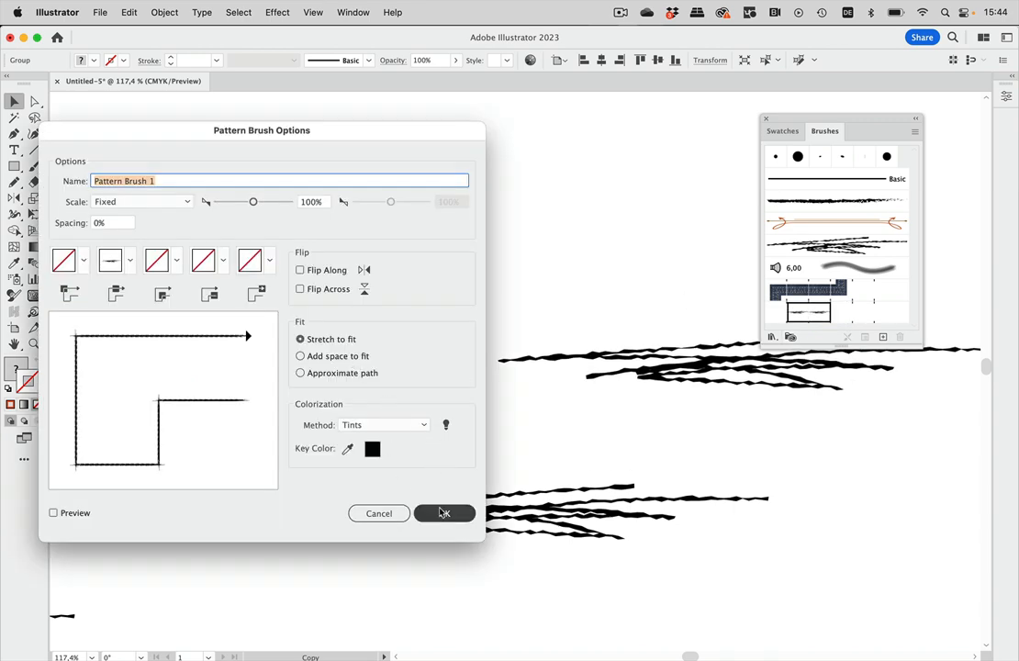
left_click(495, 373)
scroll(317, 346, "left", 2)
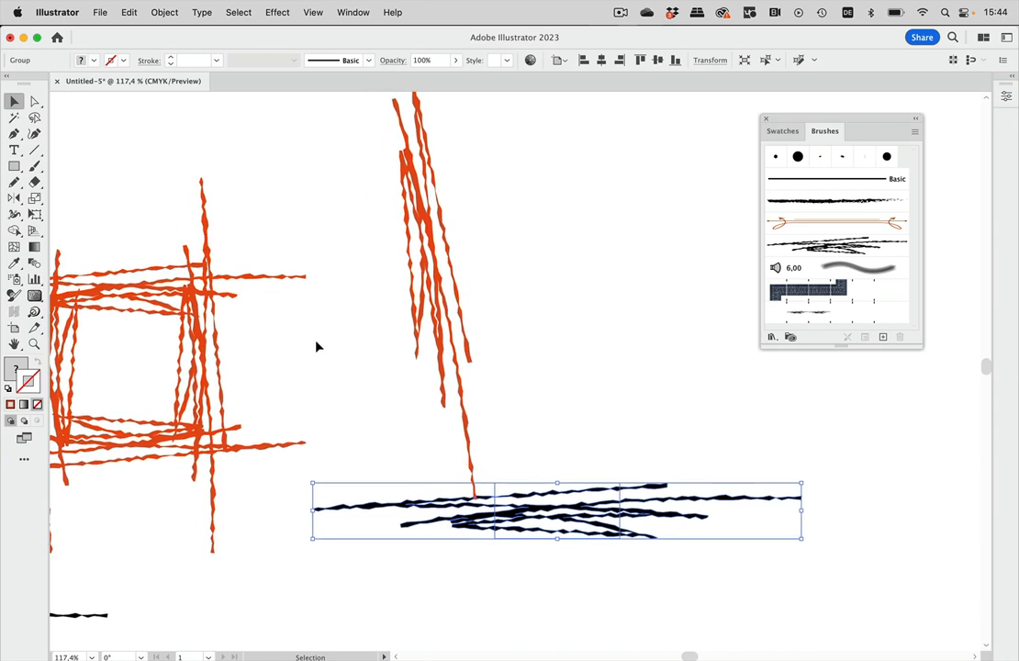
scroll(316, 346, "left", 5)
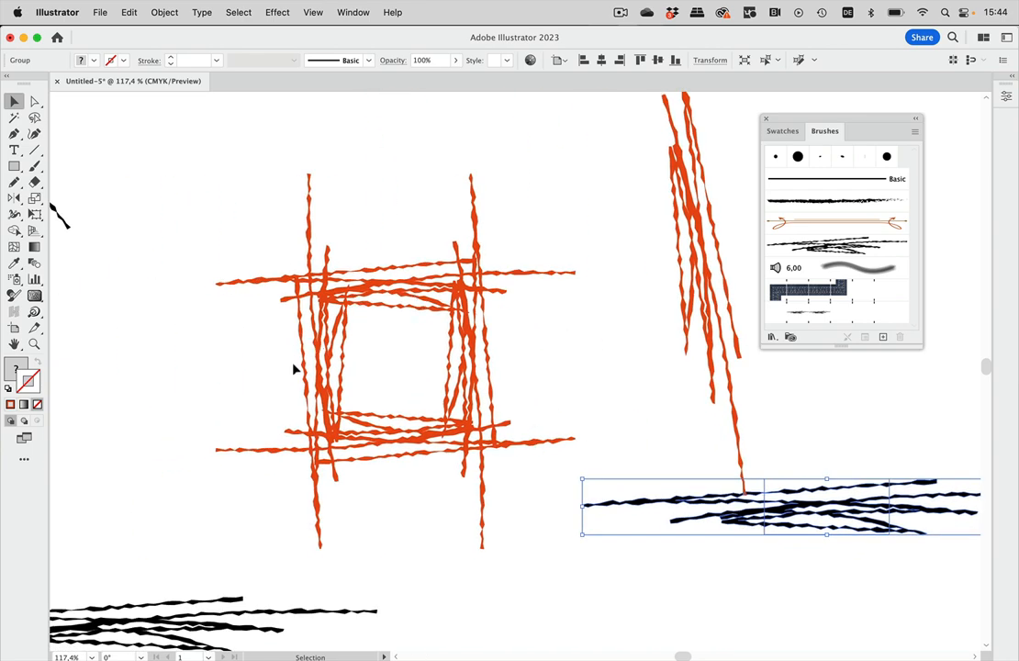
scroll(493, 302, "right", 1)
scroll(493, 302, "down", 5)
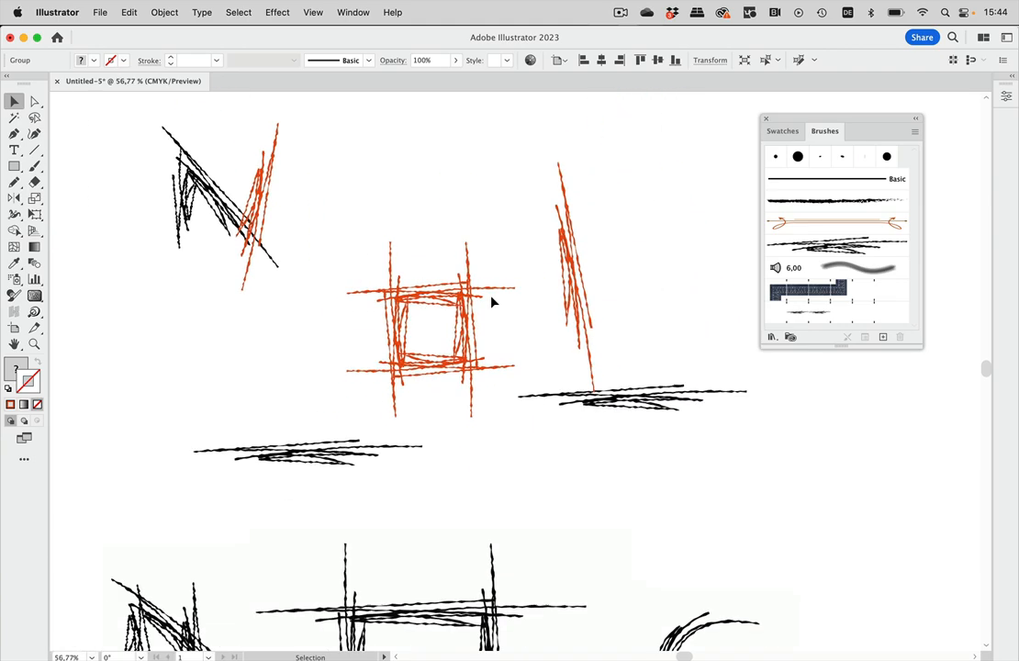
Draw an N-shaped path of three straight segments above the square with the Pen tool and apply the scribble pattern brush
scroll(493, 302, "up", 2)
scroll(493, 302, "up", 1)
scroll(493, 302, "right", 1)
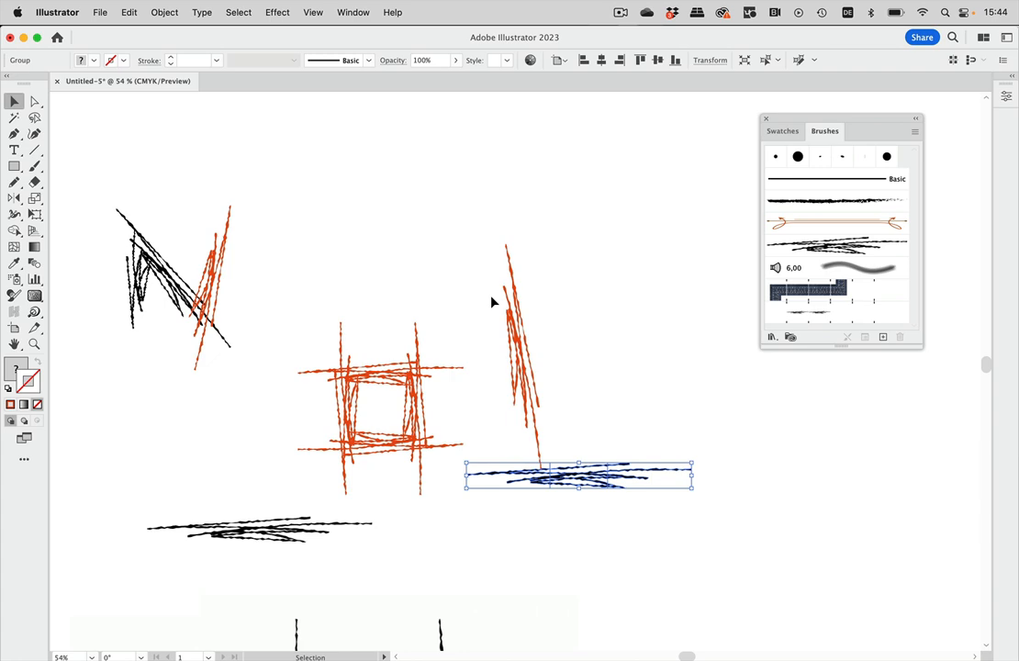
left_click(14, 134)
left_click(313, 277)
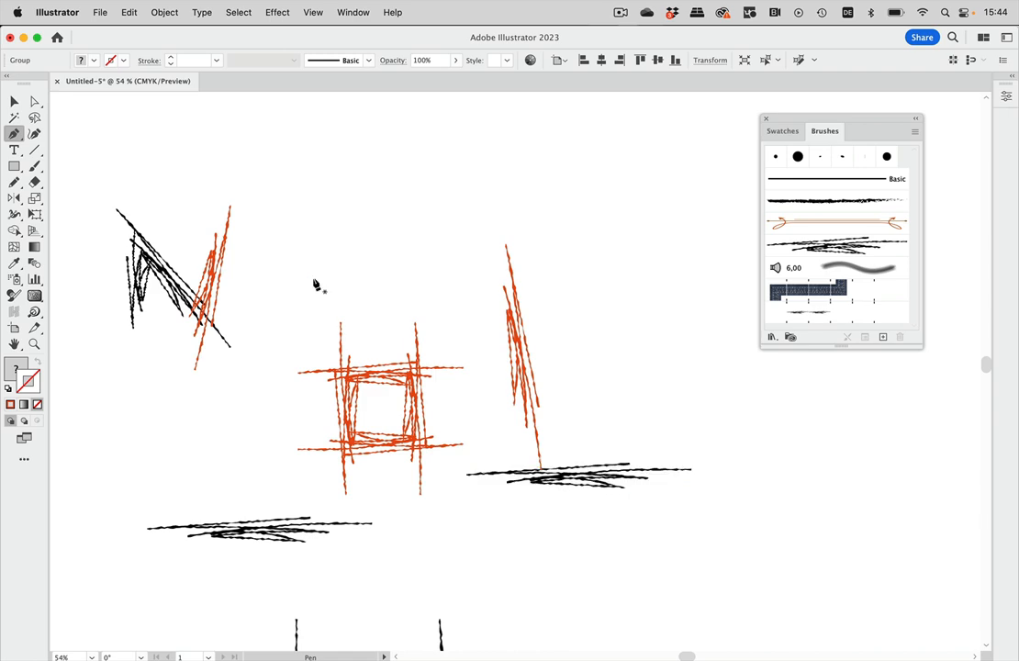
left_click(344, 191)
left_click(418, 277)
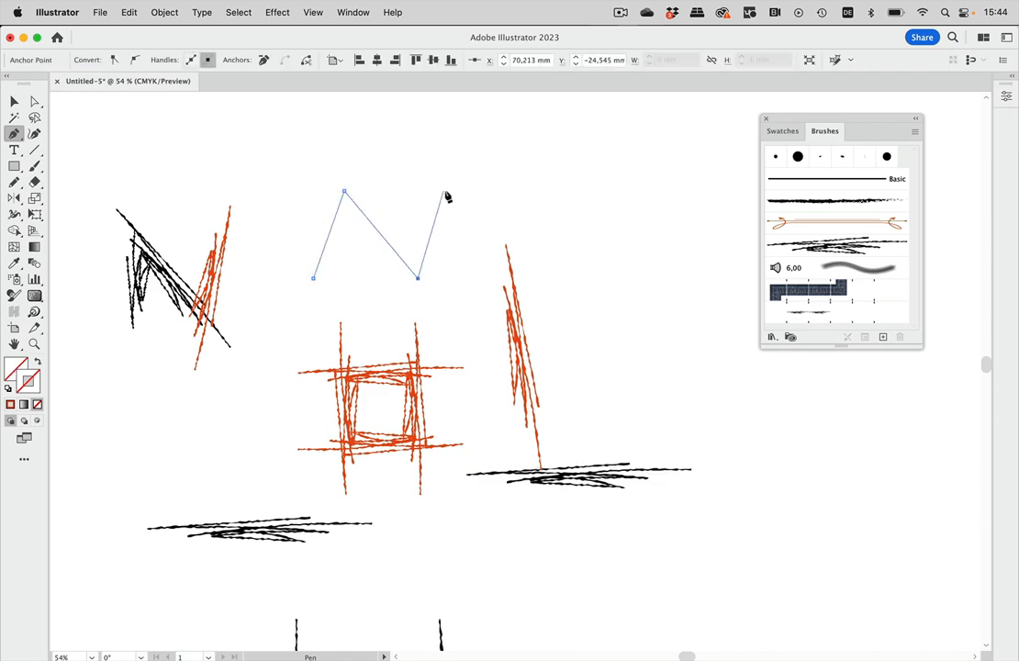
left_click(447, 190)
left_click(812, 315)
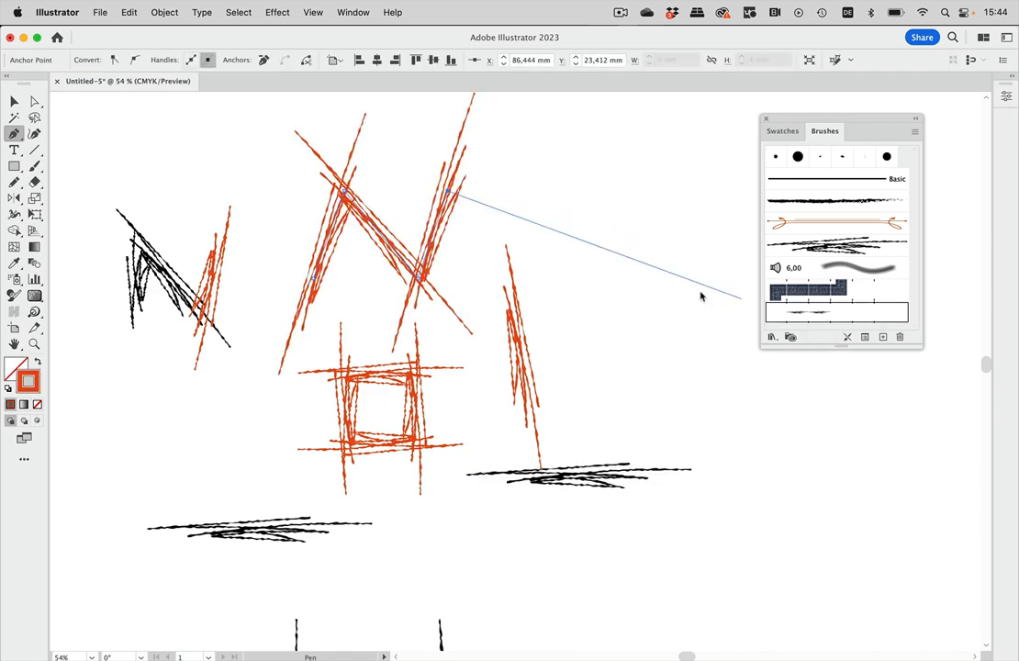
left_click(11, 102)
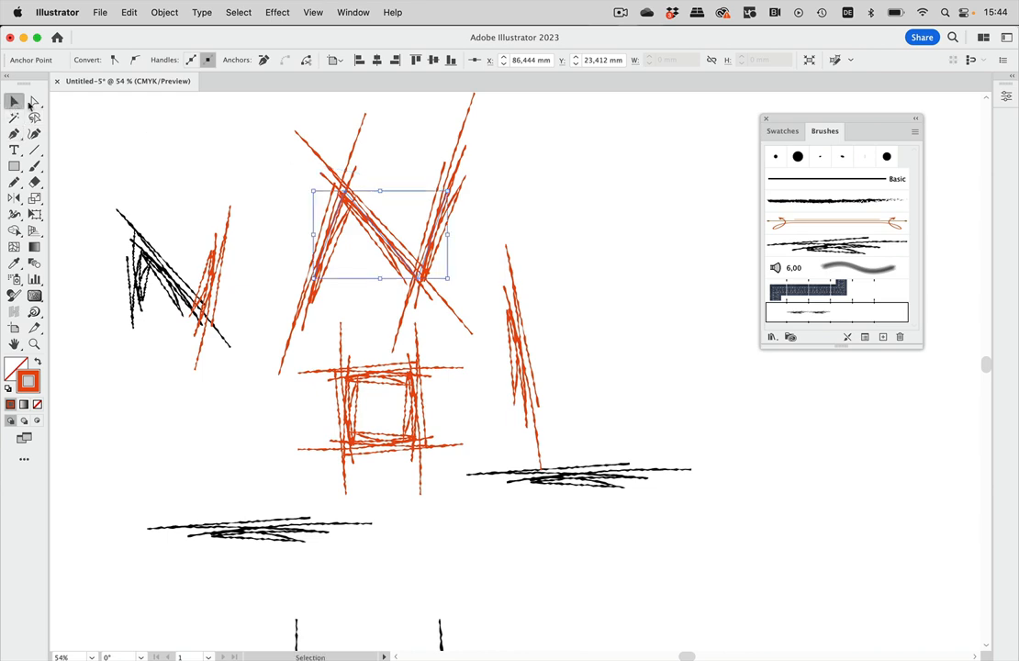
left_click(537, 199)
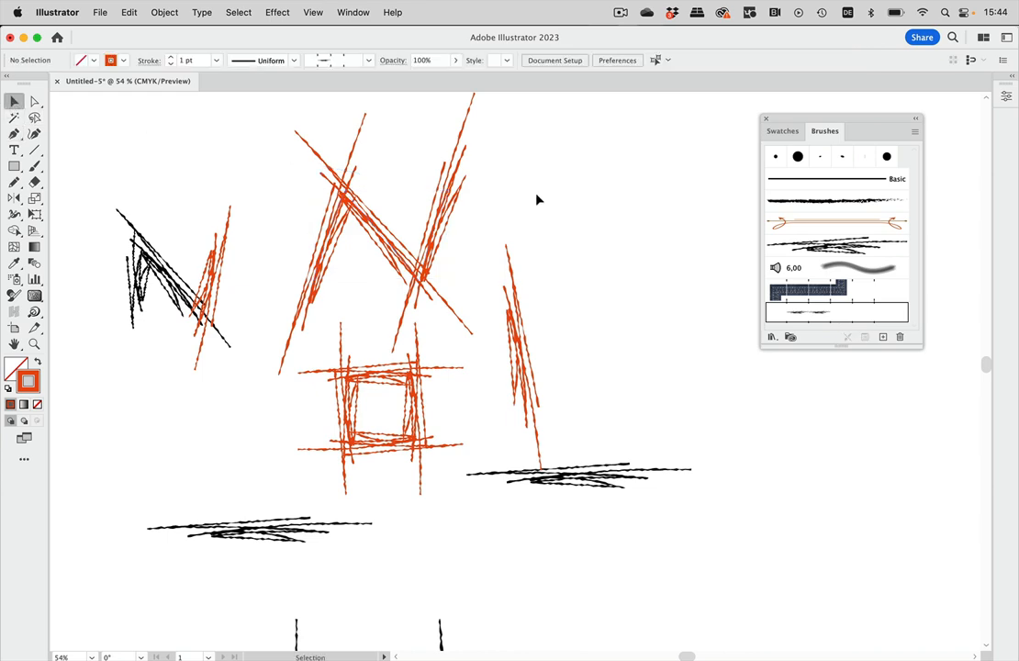